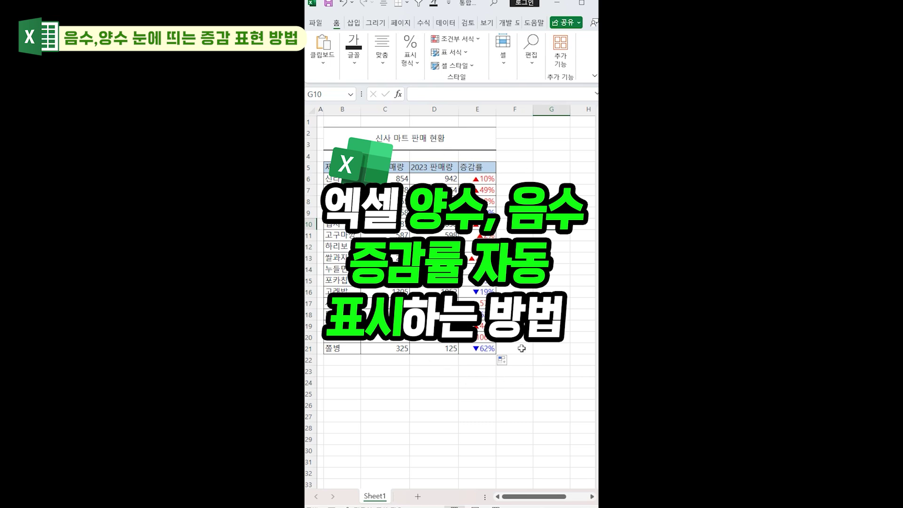
Select the empty 증감률 cells from E6 down the column for all products.
{"action": "left_click_drag", "start_coordinate": [477, 179], "coordinate": [477, 348]}
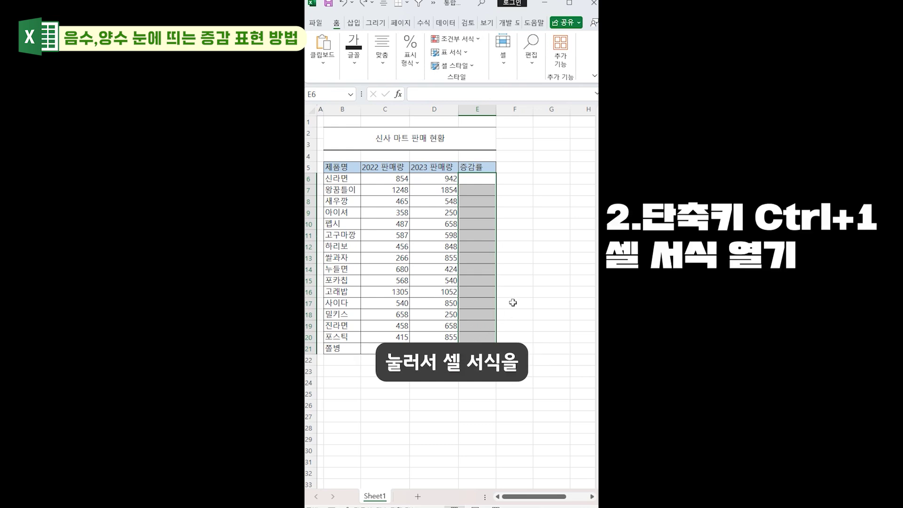
Apply the custom number format [빨강]▲0%;[파랑]▼0% to the 증감률 cells.
{"action": "key", "text": "ctrl+1"}
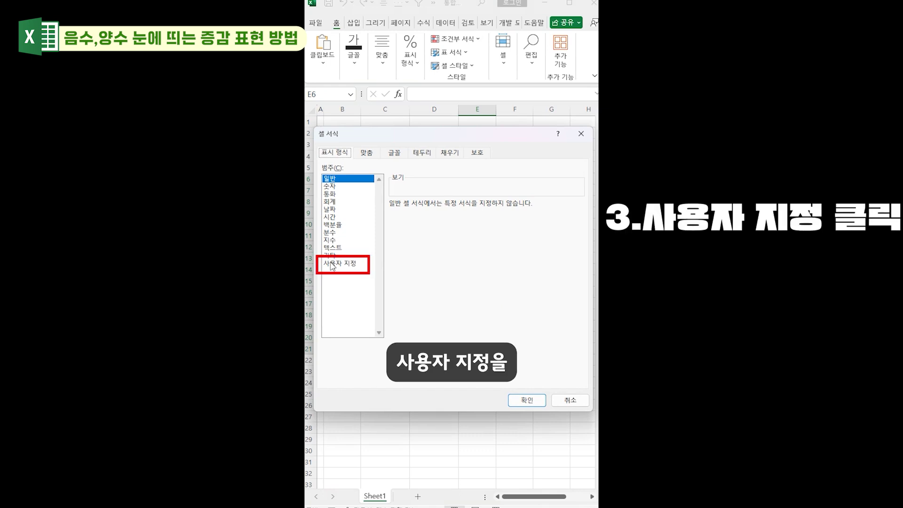
{"action": "left_click", "coordinate": [334, 264]}
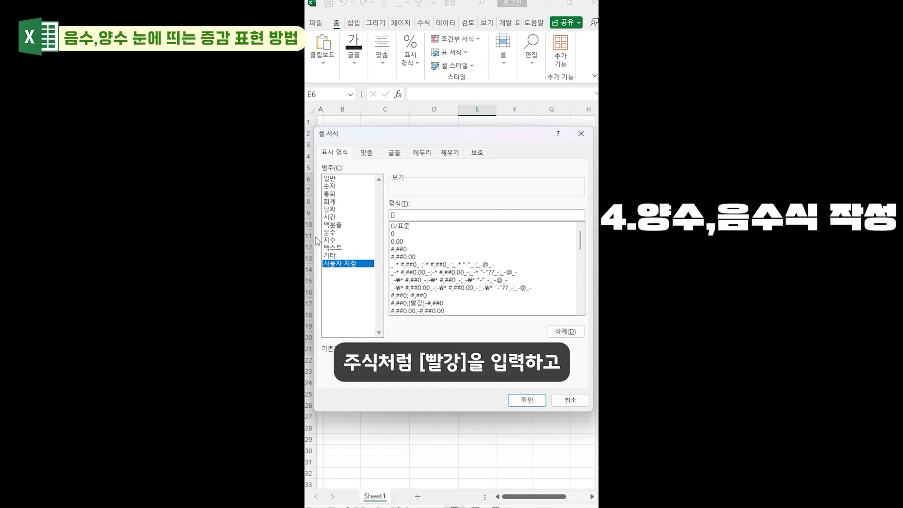
{"action": "type", "text": "강]"}
{"action": "key", "text": "Hangul_Hanja"}
{"action": "key", "text": "Tab"}
{"action": "key", "text": "Right"}
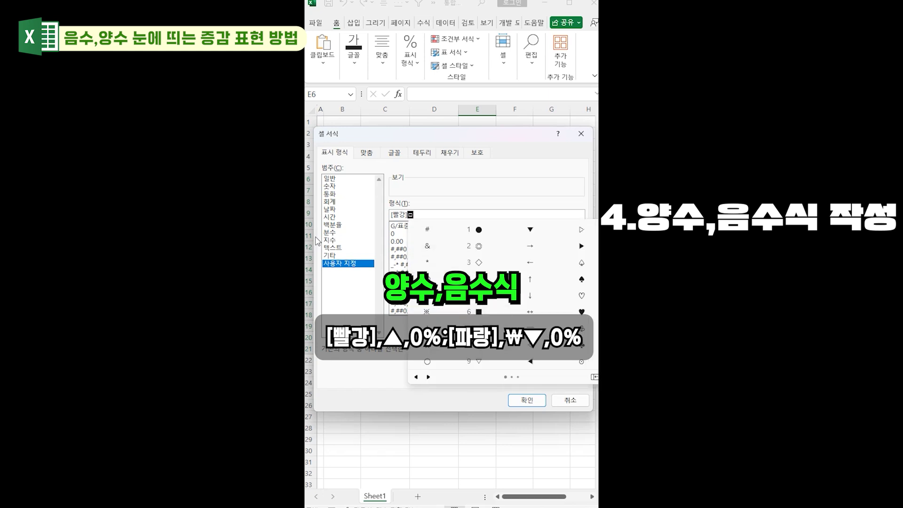
{"action": "key", "text": "8"}
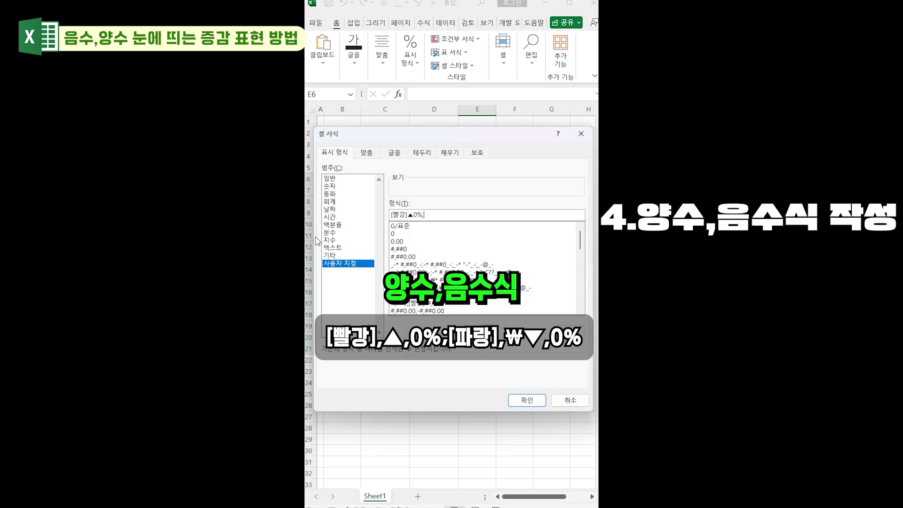
{"action": "type", "text": "0%;[파랑]ㅁ"}
{"action": "key", "text": "Hangul_Hanja"}
{"action": "key", "text": "Tab"}
{"action": "key", "text": "Right"}
{"action": "key", "text": "Right"}
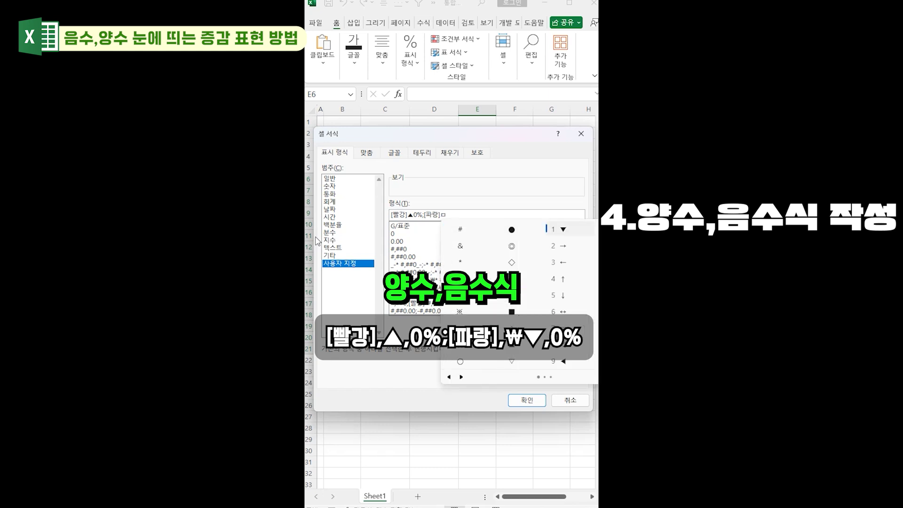
{"action": "key", "text": "1"}
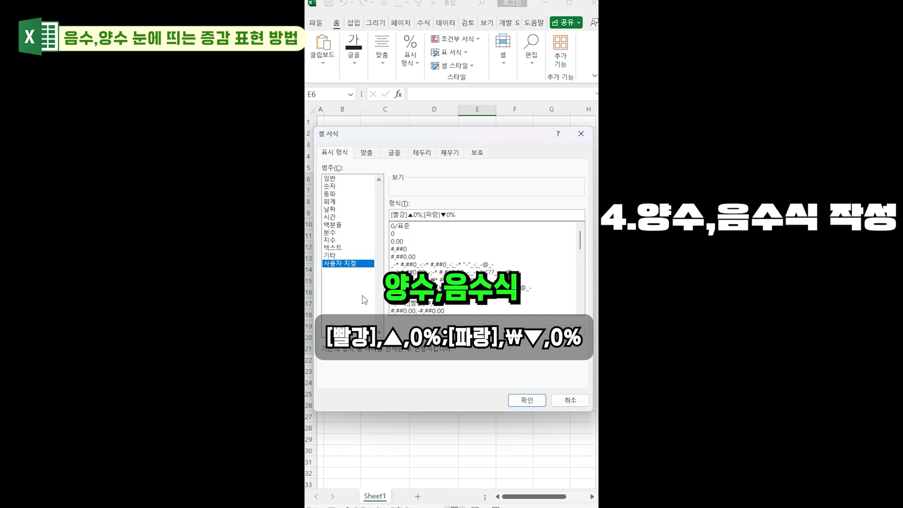
{"action": "left_click", "coordinate": [527, 400]}
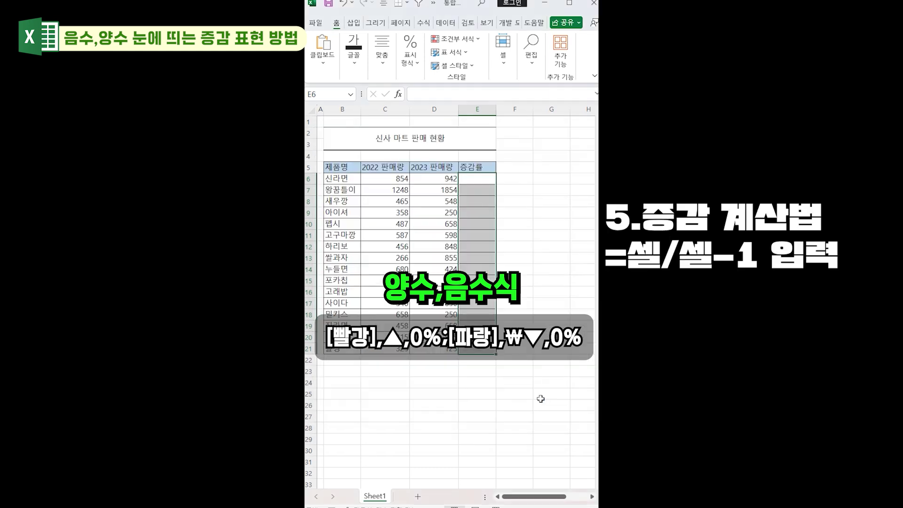
Enter =D6/C6-1 in E6 and fill it down the 증감률 column to E20.
{"action": "left_click", "coordinate": [470, 180]}
{"action": "type", "text": "="}
{"action": "left_click", "coordinate": [429, 178]}
{"action": "type", "text": "/"}
{"action": "left_click", "coordinate": [399, 180]}
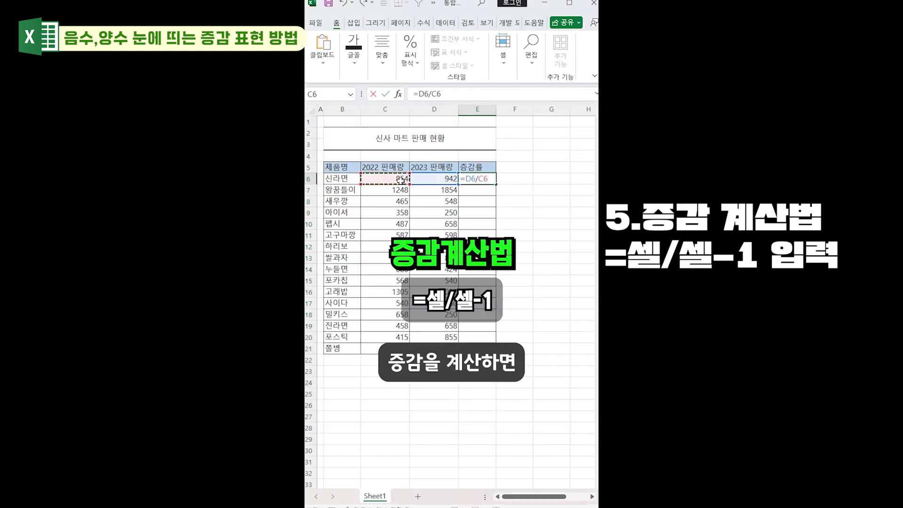
{"action": "type", "text": "-1"}
{"action": "key", "text": "Return"}
{"action": "left_click", "coordinate": [477, 179]}
{"action": "double_click", "coordinate": [496, 185]}
{"action": "left_click", "coordinate": [551, 303]}
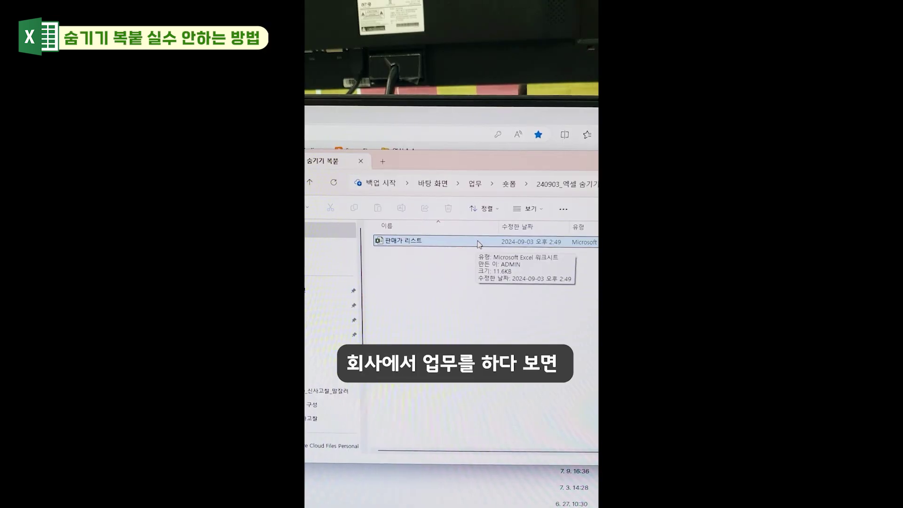
Unhide the hidden columns and paste the 판매가 리스트 table into A1 of another workbook.
{"action": "left_click_drag", "start_coordinate": [449, 245], "coordinate": [461, 264]}
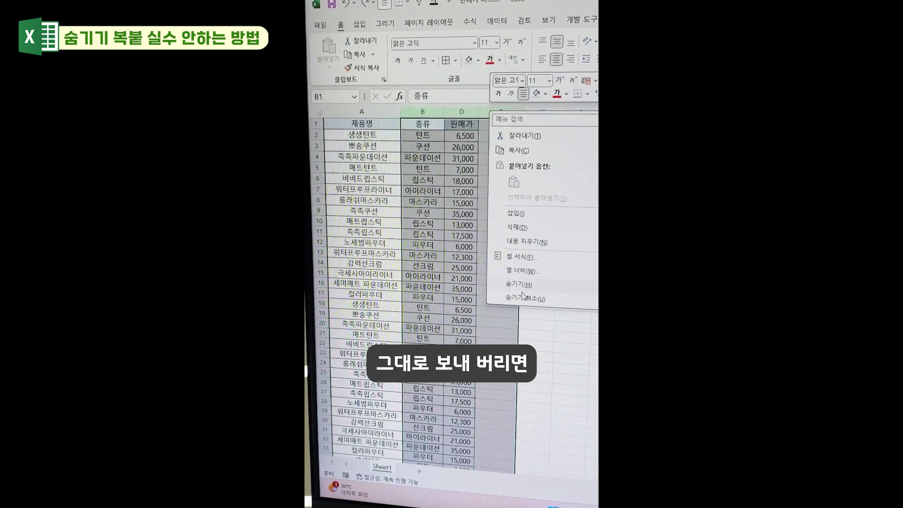
{"action": "left_click", "coordinate": [522, 298]}
{"action": "left_click", "coordinate": [389, 292]}
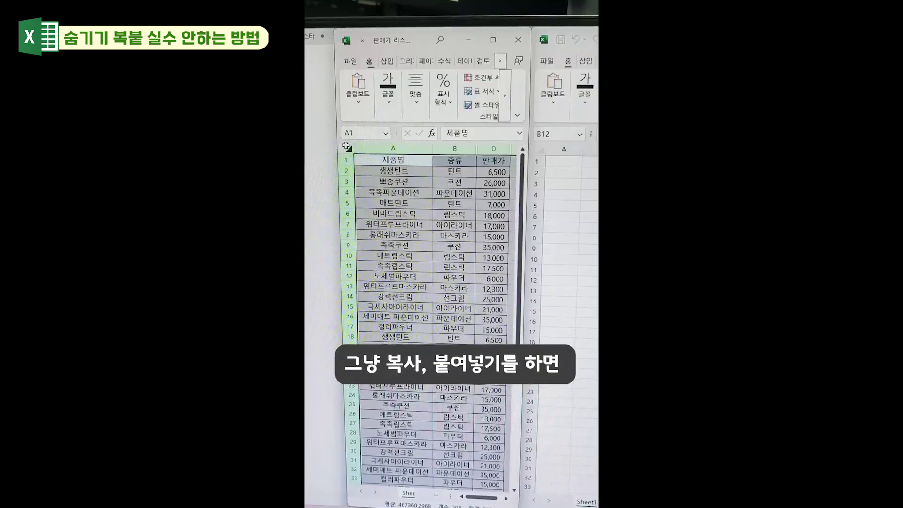
{"action": "key", "text": "ctrl+c"}
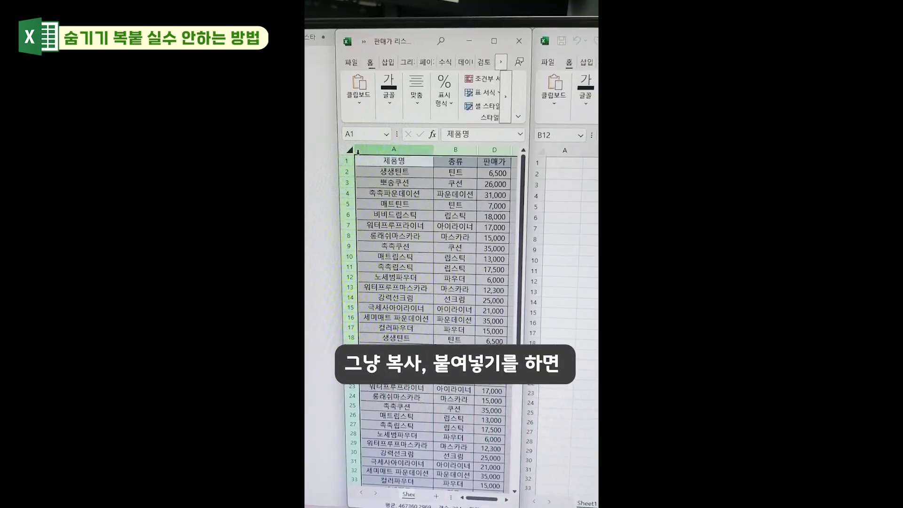
{"action": "left_click", "coordinate": [560, 162]}
{"action": "key", "text": "ctrl+v"}
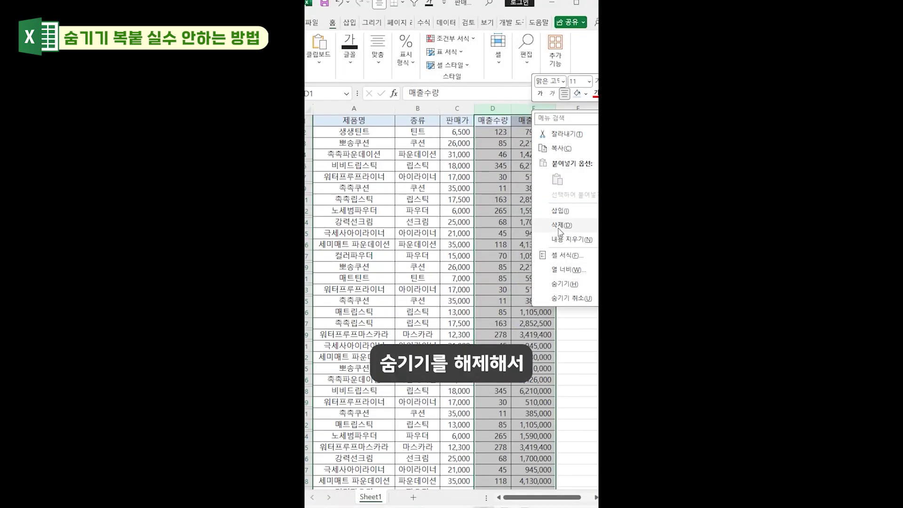
Delete the 매출수량 and 매출금액 columns and hide rows 4 and 5.
{"action": "left_click", "coordinate": [559, 225]}
{"action": "left_click", "coordinate": [308, 155]}
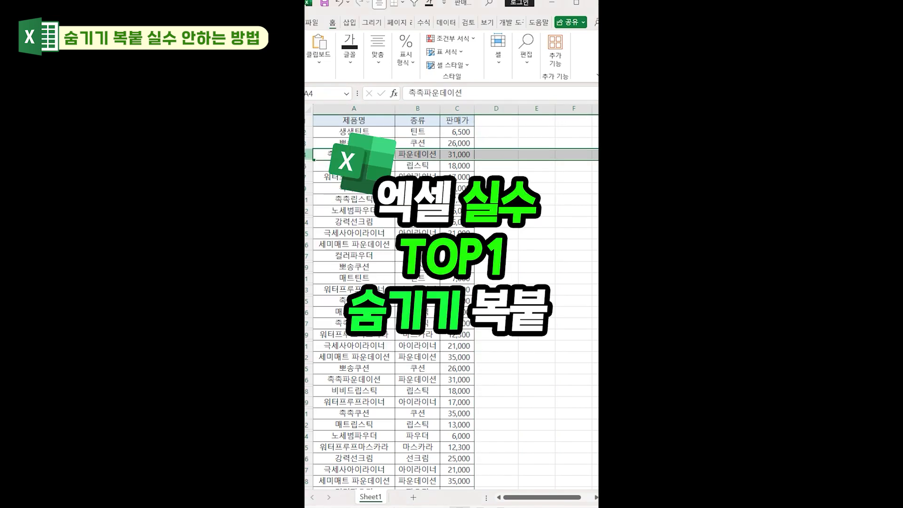
{"action": "left_click", "coordinate": [307, 164], "text": "shift"}
{"action": "right_click", "coordinate": [309, 167]}
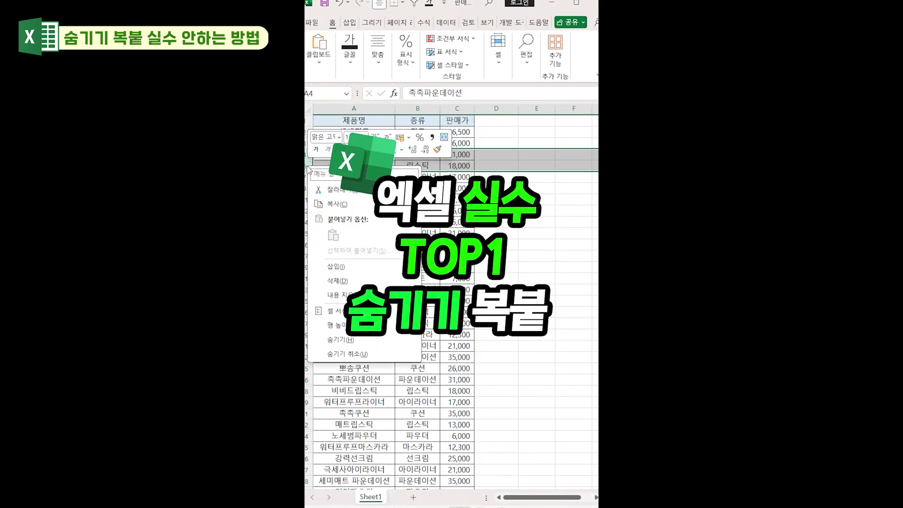
{"action": "left_click", "coordinate": [375, 339]}
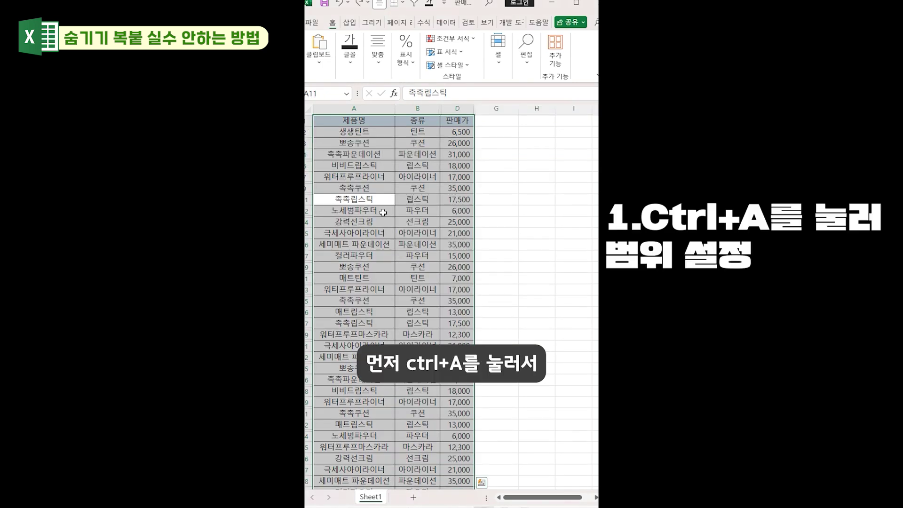
Copy only visible cells via Go To Special and paste them into a new Sheet2.
{"action": "key", "text": "ctrl+g"}
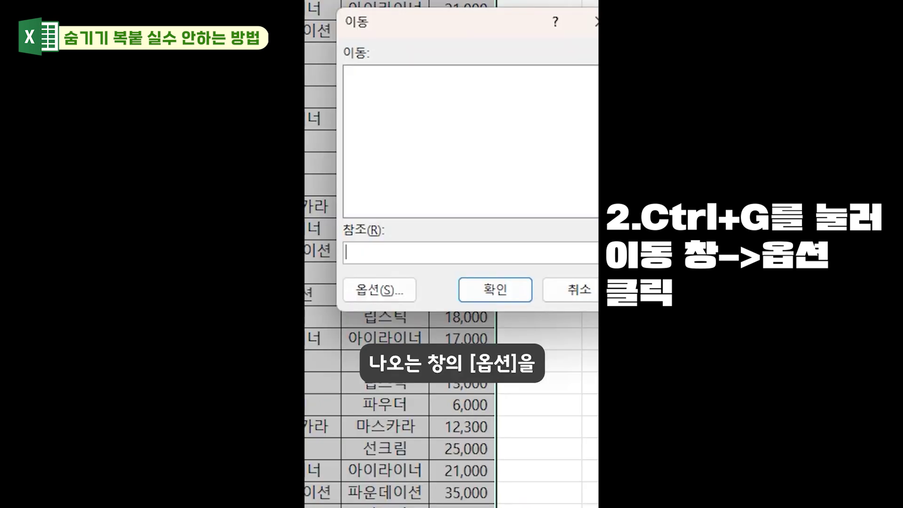
{"action": "left_click", "coordinate": [414, 376]}
{"action": "left_click", "coordinate": [492, 330]}
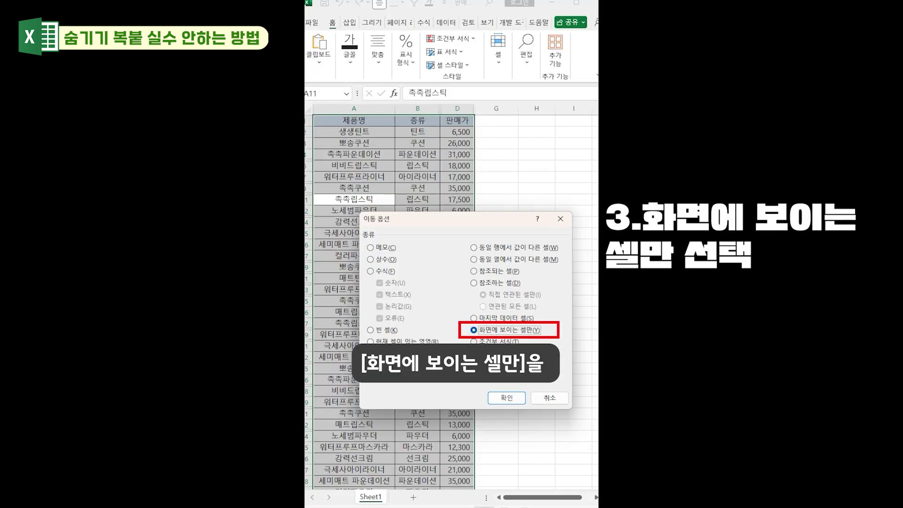
{"action": "left_click", "coordinate": [506, 398]}
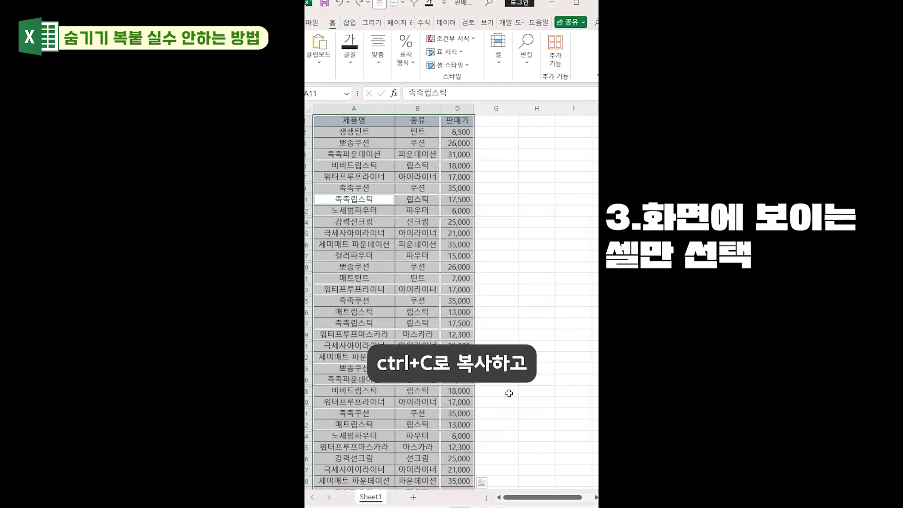
{"action": "key", "text": "ctrl+c"}
{"action": "left_click", "coordinate": [413, 497]}
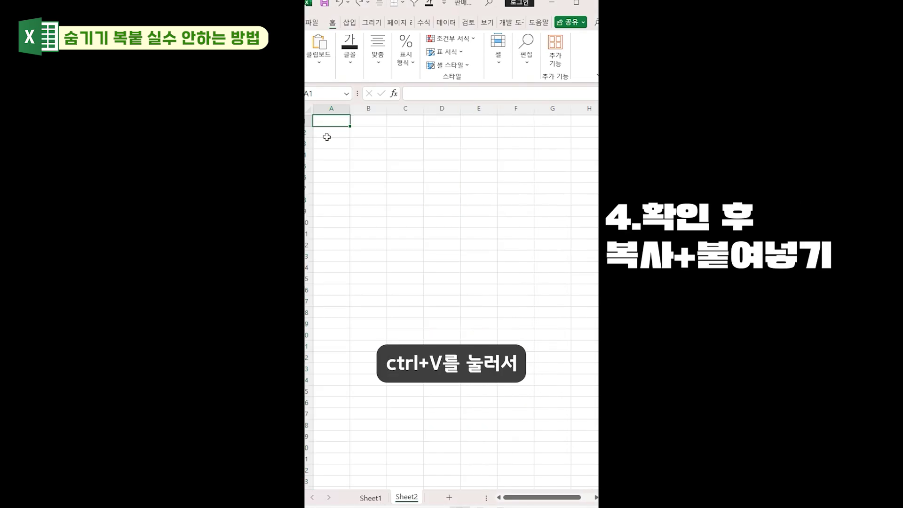
{"action": "key", "text": "ctrl+v"}
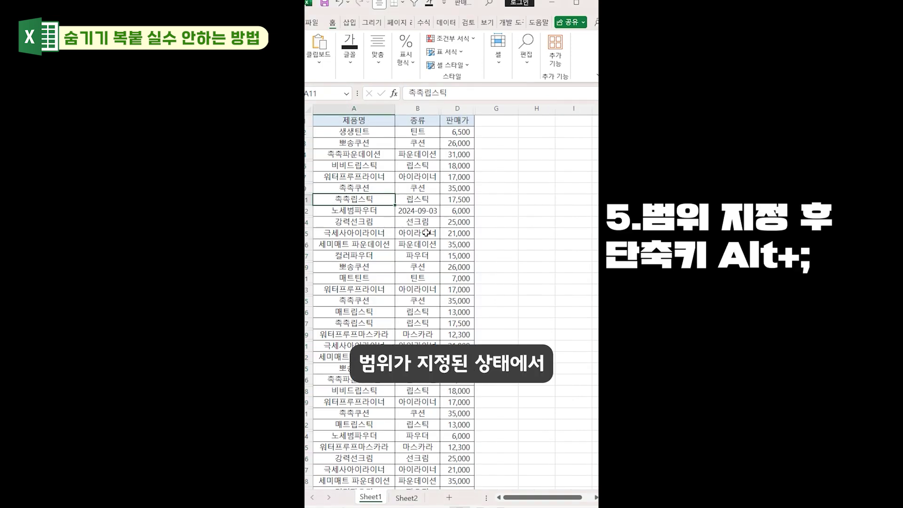
Paste the visible product cells into Sheet2 and autofit columns A and B.
{"action": "key", "text": "ctrl+a"}
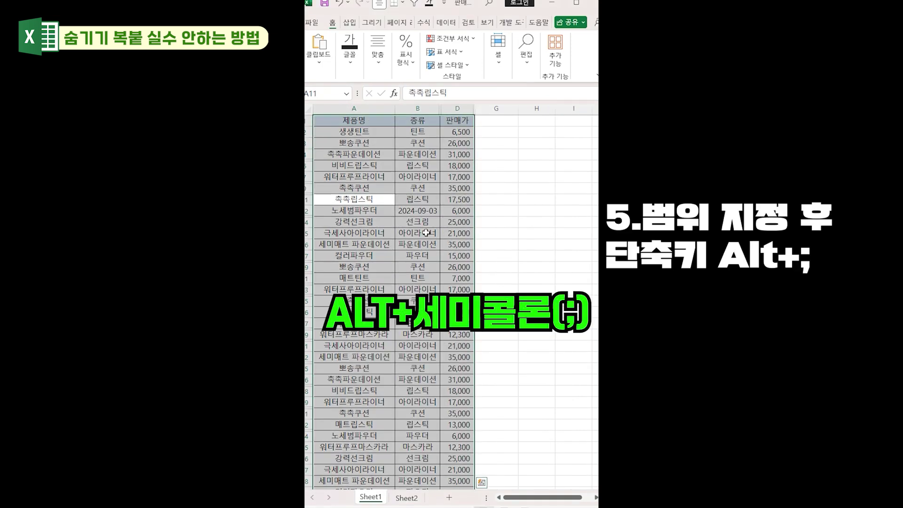
{"action": "left_click", "coordinate": [406, 497]}
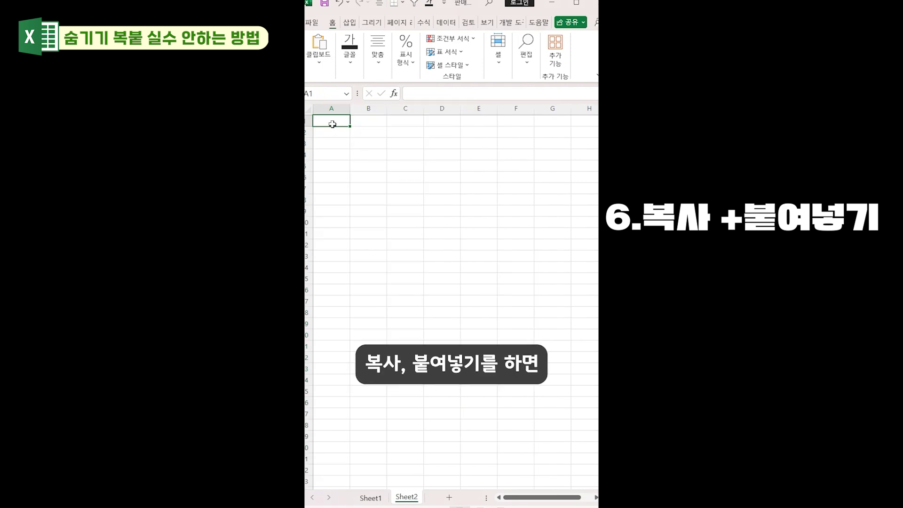
{"action": "key", "text": "ctrl+v"}
{"action": "left_click", "coordinate": [490, 164]}
{"action": "double_click", "coordinate": [386, 109]}
{"action": "double_click", "coordinate": [347, 106]}
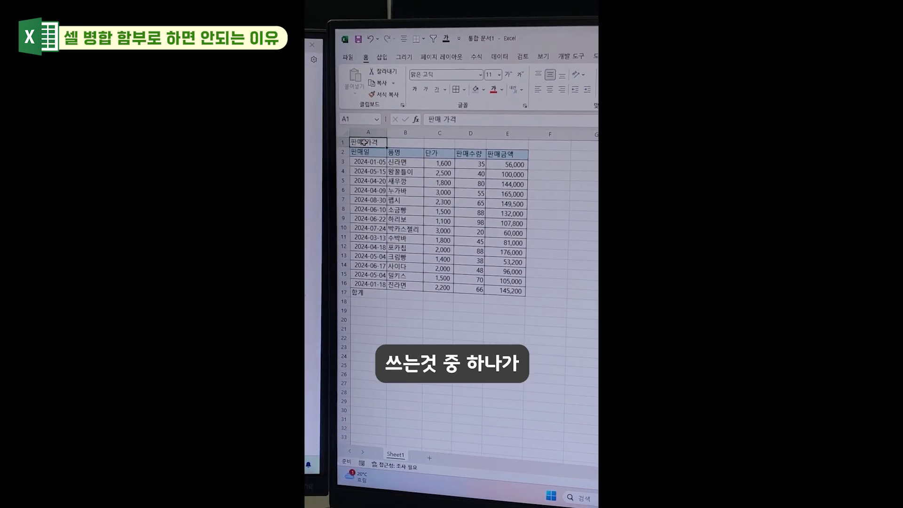
Merge and centre the 판매 가격 title across A1:E1, then start =SUM( in G3.
{"action": "left_click_drag", "start_coordinate": [365, 141], "coordinate": [507, 143]}
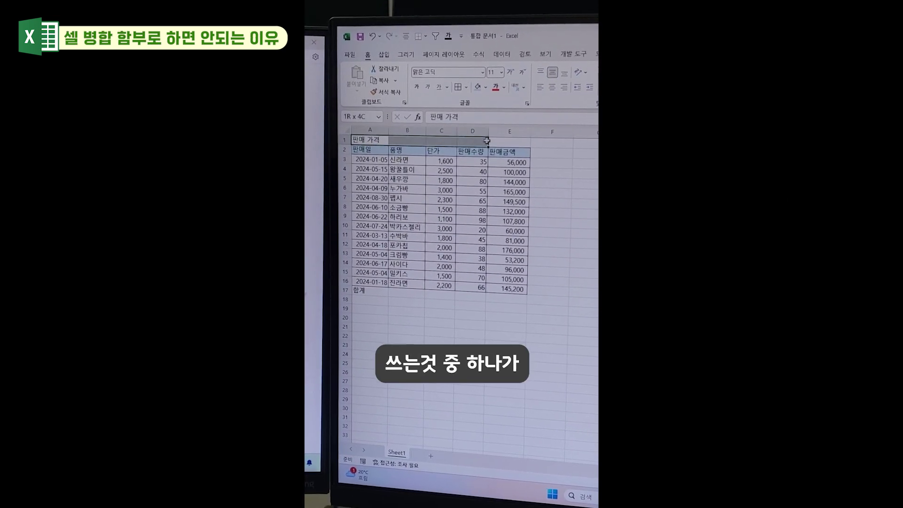
{"action": "left_click", "coordinate": [403, 39]}
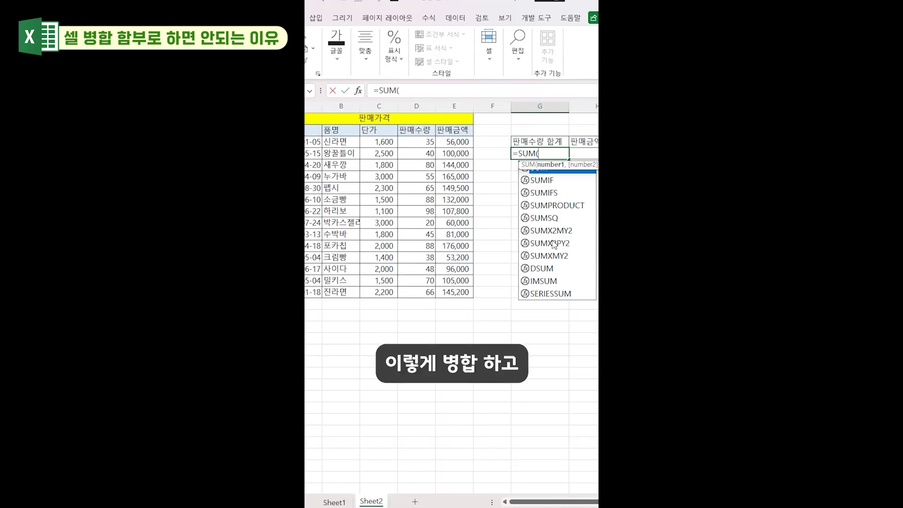
{"action": "key", "text": "Tab"}
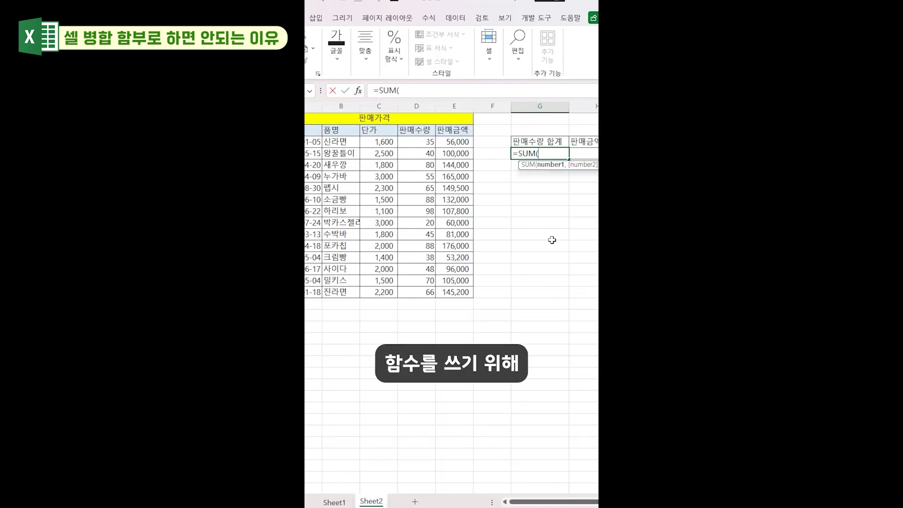
Enter a column-D SUM in the 판매수량 합계 cell, then begin =sum in H3.
{"action": "left_click", "coordinate": [416, 106]}
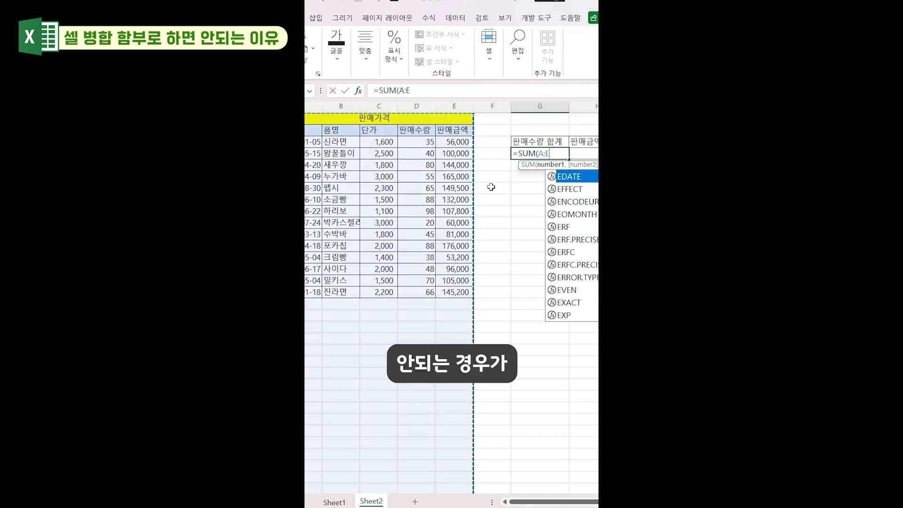
{"action": "key", "text": "Escape"}
{"action": "double_click", "coordinate": [519, 153]}
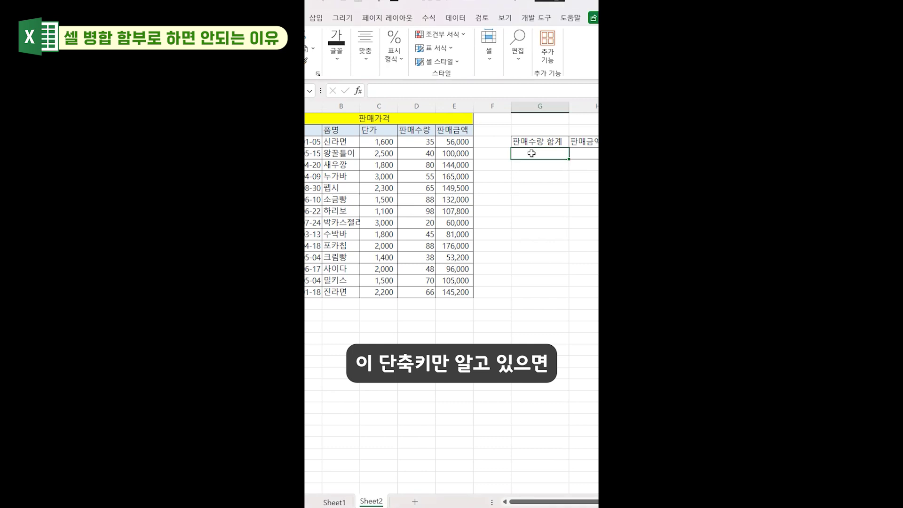
{"action": "type", "text": "=SUM("}
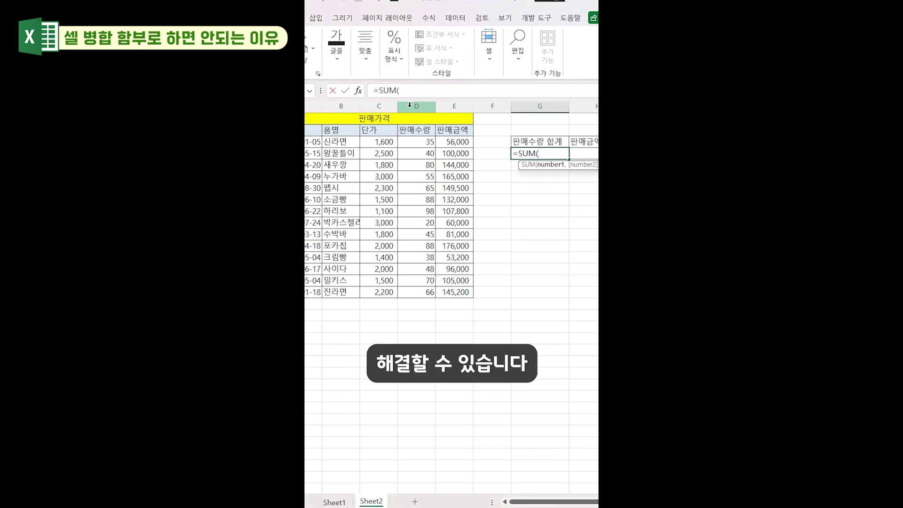
{"action": "left_click", "coordinate": [416, 106]}
{"action": "key", "text": "Return"}
{"action": "left_click", "coordinate": [583, 153]}
{"action": "type", "text": "=sum"}
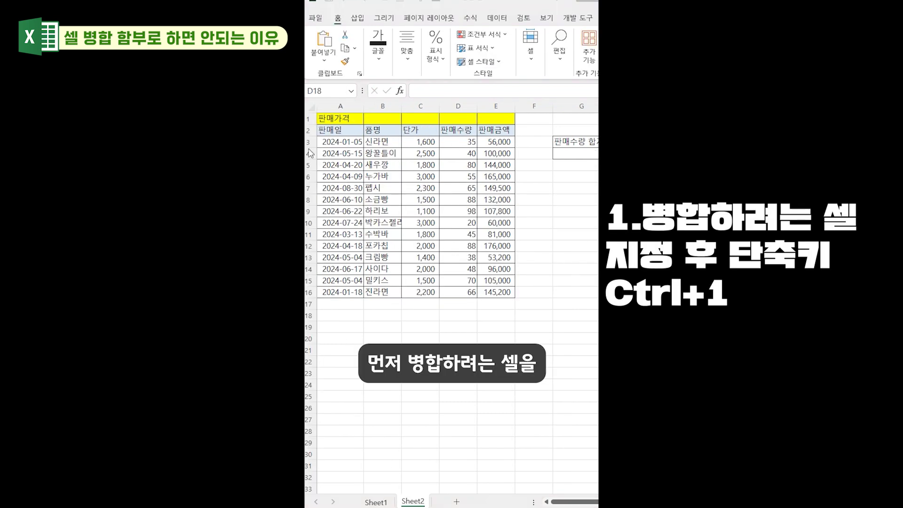
Set A1:E1's horizontal alignment to Center Across Selection in Format Cells.
{"action": "left_click_drag", "start_coordinate": [336, 118], "coordinate": [498, 118]}
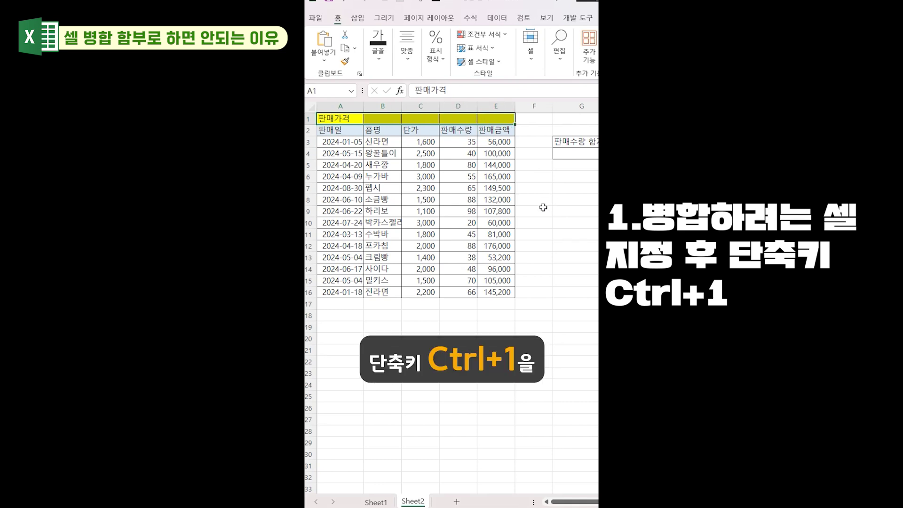
{"action": "key", "text": "ctrl+1"}
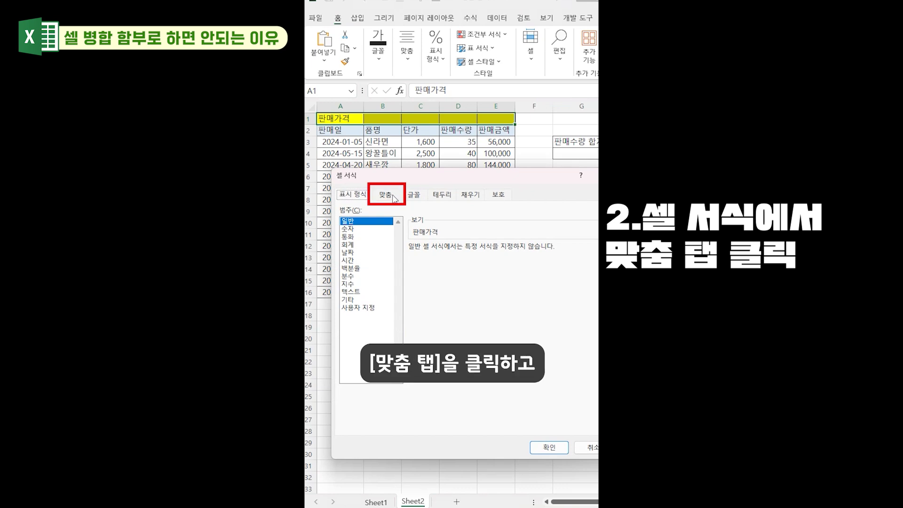
{"action": "left_click", "coordinate": [394, 195]}
{"action": "left_click", "coordinate": [418, 234]}
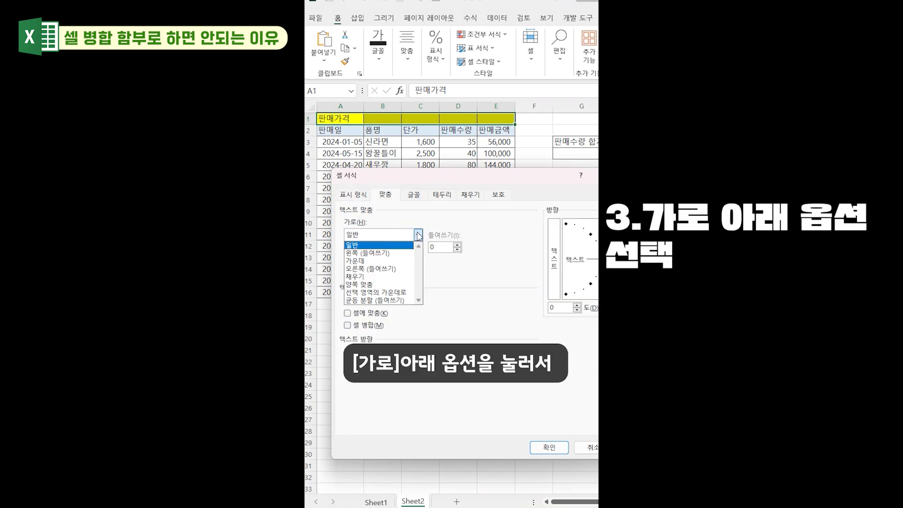
{"action": "left_click", "coordinate": [395, 292]}
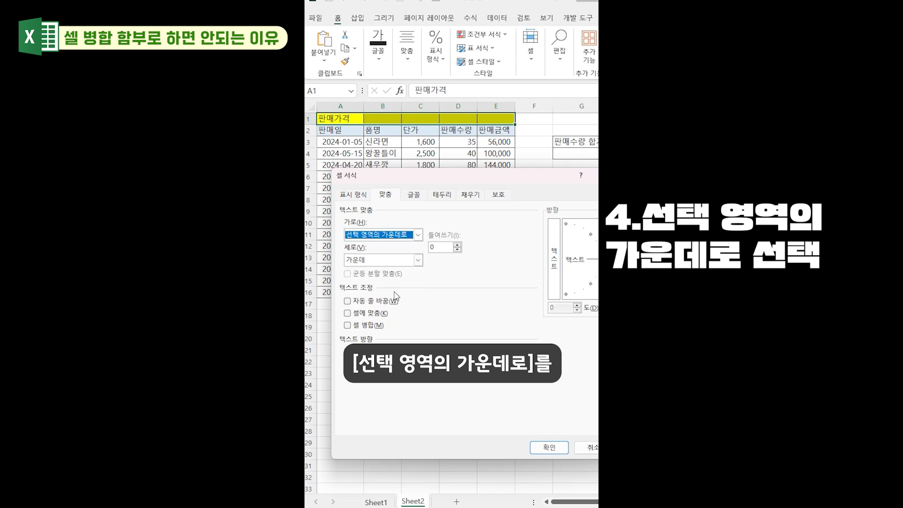
{"action": "left_click", "coordinate": [548, 448]}
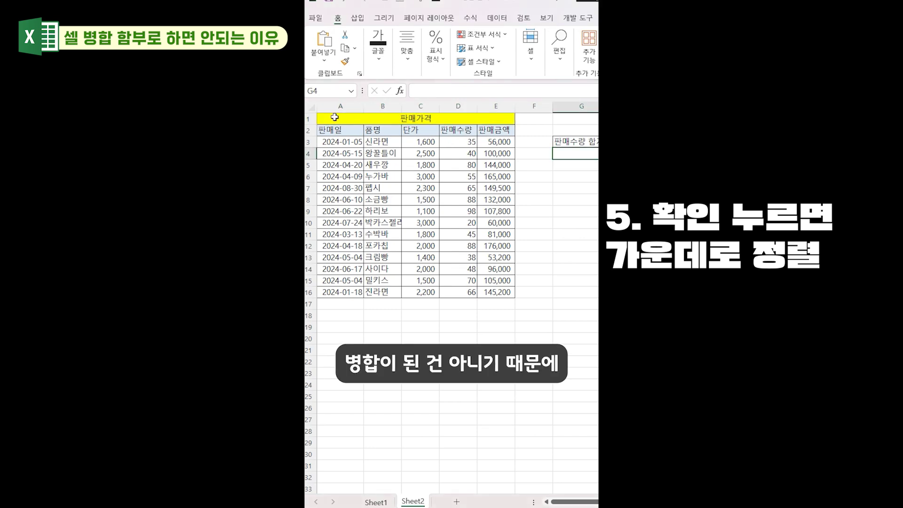
Confirm the title cells are separate, start a quantity sum, and move the tumbler photo over column C.
{"action": "left_click_drag", "start_coordinate": [335, 117], "coordinate": [471, 118]}
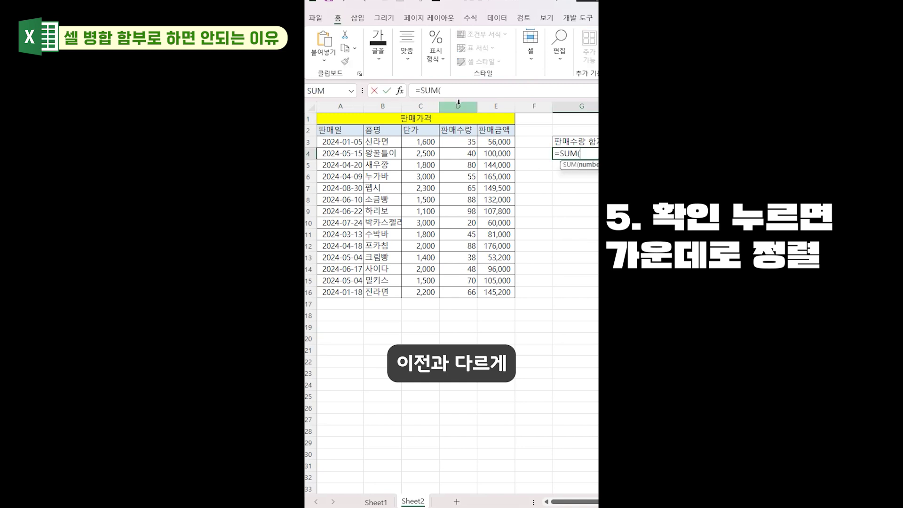
{"action": "left_click", "coordinate": [469, 107]}
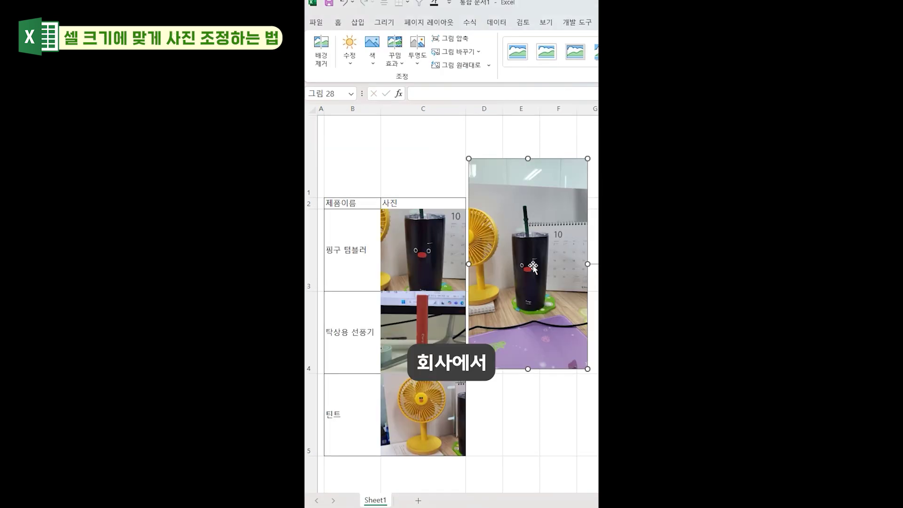
{"action": "left_click_drag", "start_coordinate": [531, 264], "coordinate": [430, 249]}
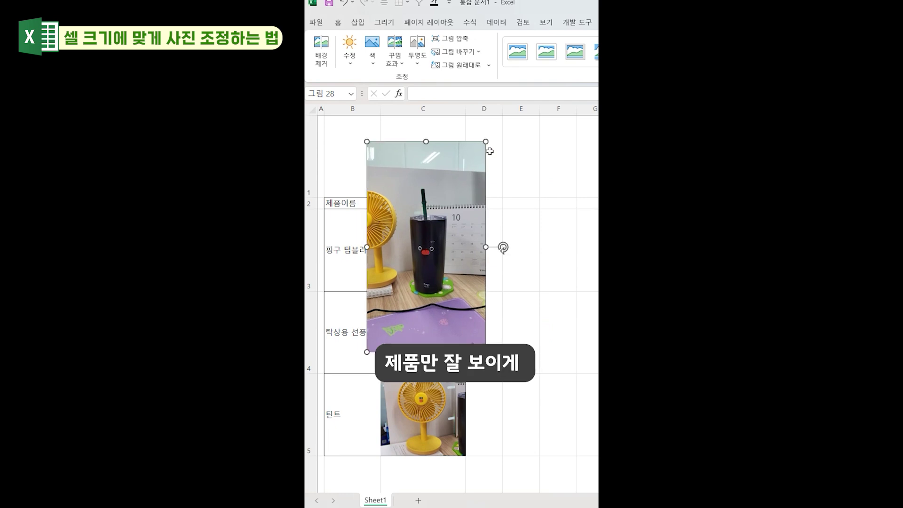
Shrink the tumbler photo and move it down into the 핑구 텀블러 row.
{"action": "left_click_drag", "start_coordinate": [485, 142], "coordinate": [454, 196]}
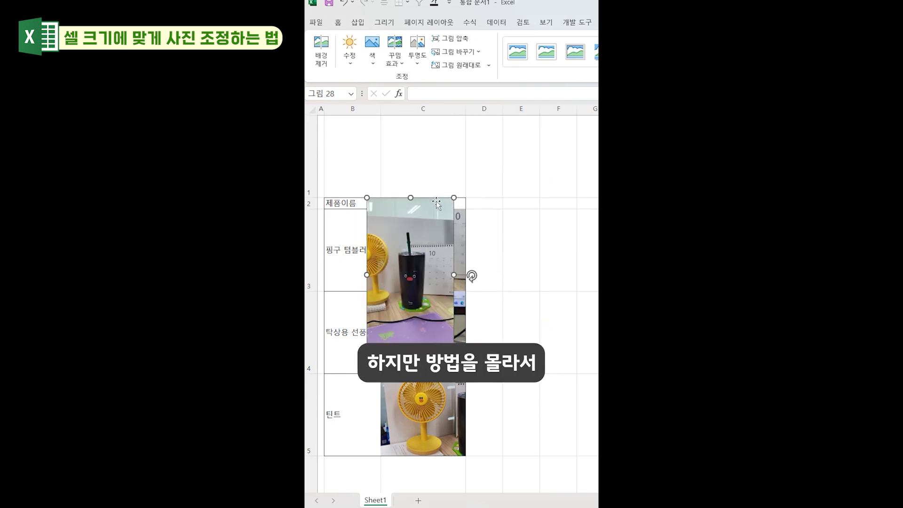
{"action": "left_click_drag", "start_coordinate": [413, 230], "coordinate": [414, 290]}
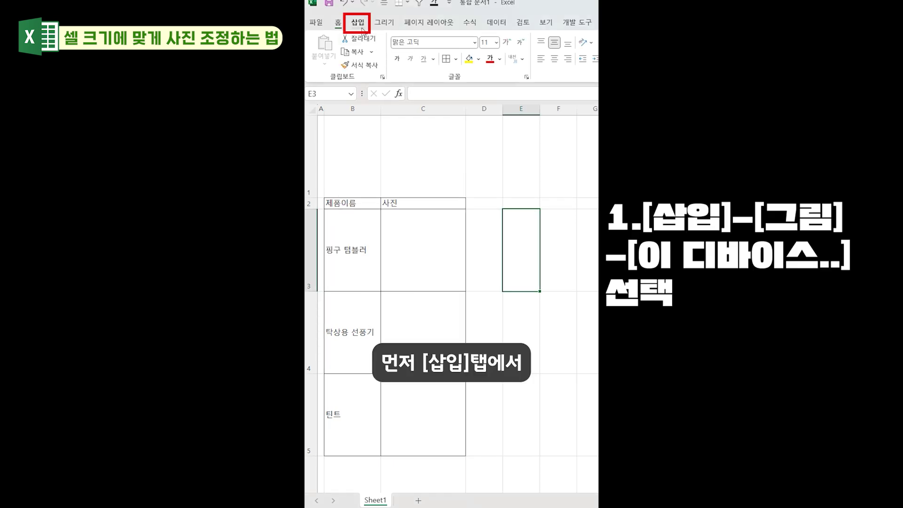
{"action": "left_click", "coordinate": [362, 28]}
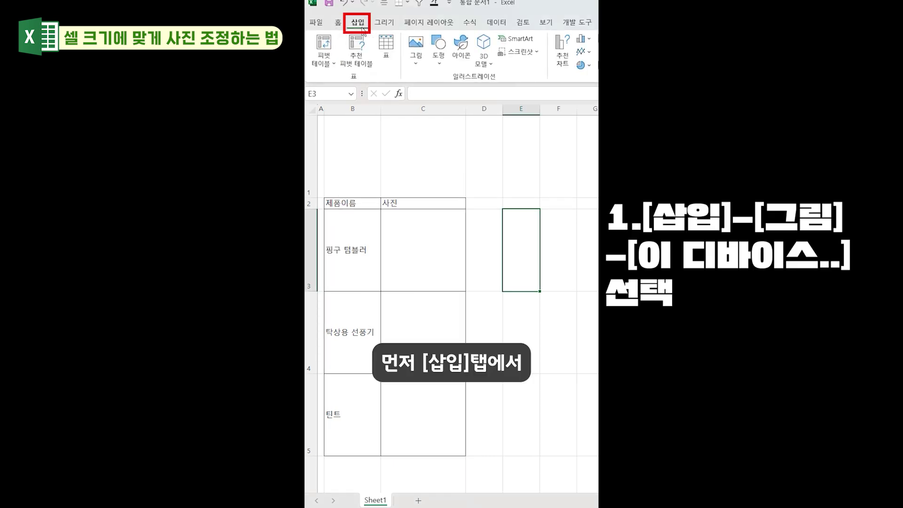
Insert a tumbler photo from this computer and snap its edges to cell C3's borders.
{"action": "left_click", "coordinate": [416, 59]}
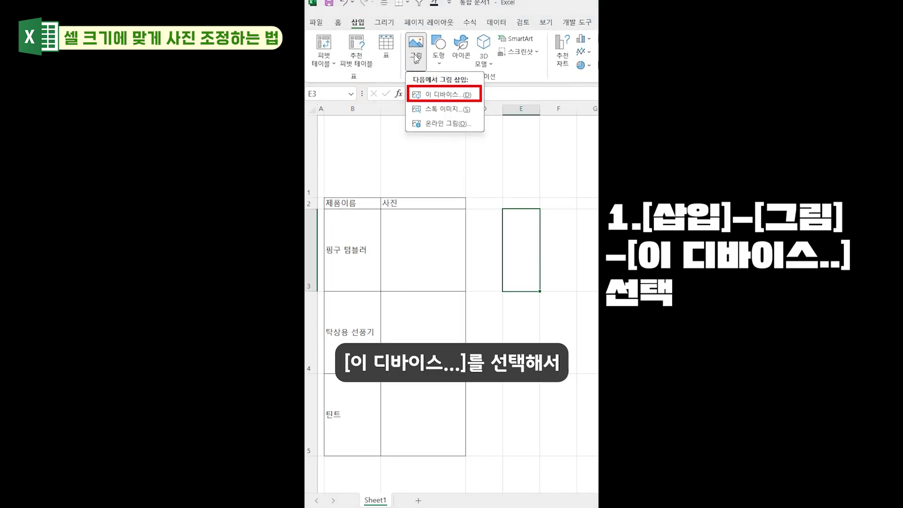
{"action": "left_click", "coordinate": [430, 94]}
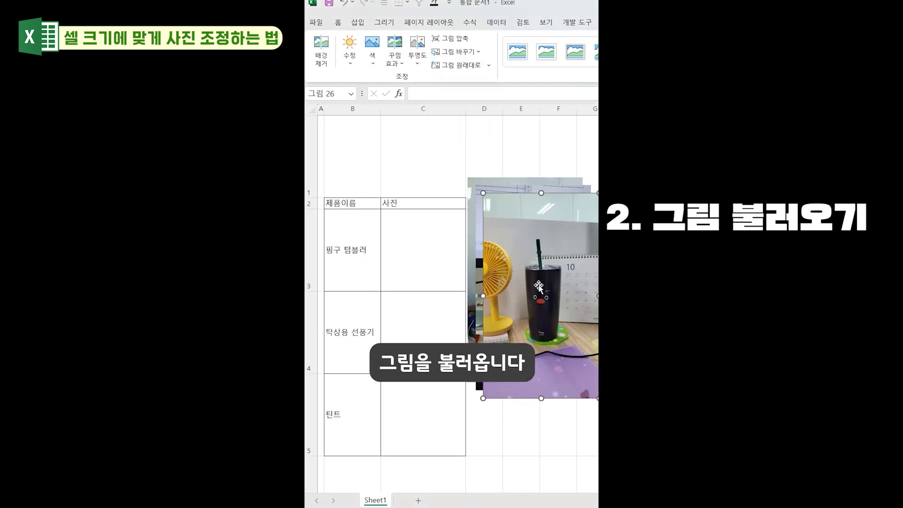
{"action": "left_click_drag", "start_coordinate": [523, 269], "coordinate": [417, 255]}
{"action": "left_click_drag", "start_coordinate": [439, 414], "coordinate": [439, 375]}
{"action": "left_click_drag", "start_coordinate": [495, 291], "coordinate": [467, 292]}
{"action": "left_click_drag", "start_coordinate": [422, 374], "coordinate": [423, 291]}
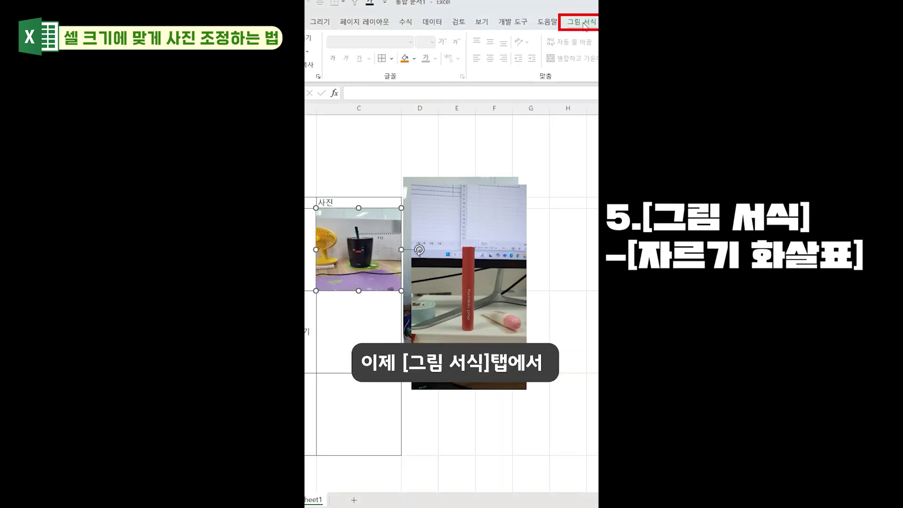
Crop the photo with Fill and reposition it so the tumbler fills C3.
{"action": "left_click", "coordinate": [582, 23]}
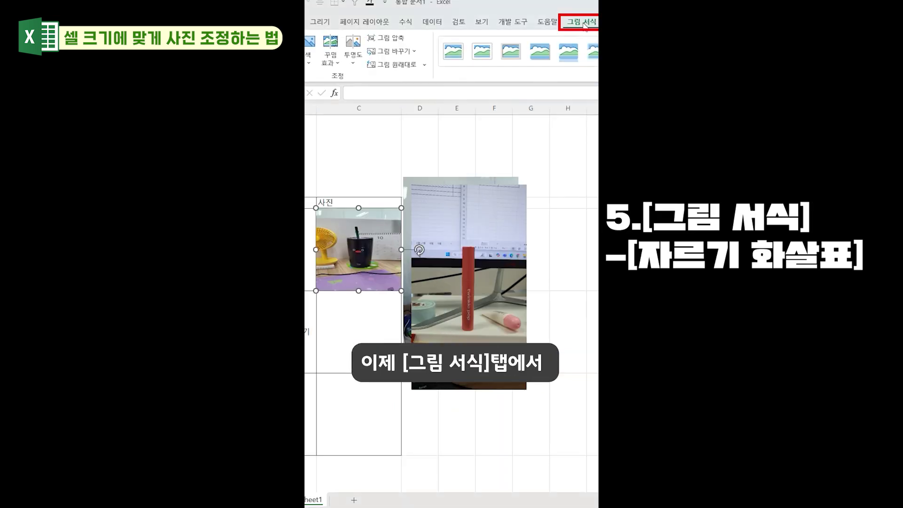
{"action": "left_click", "coordinate": [519, 66]}
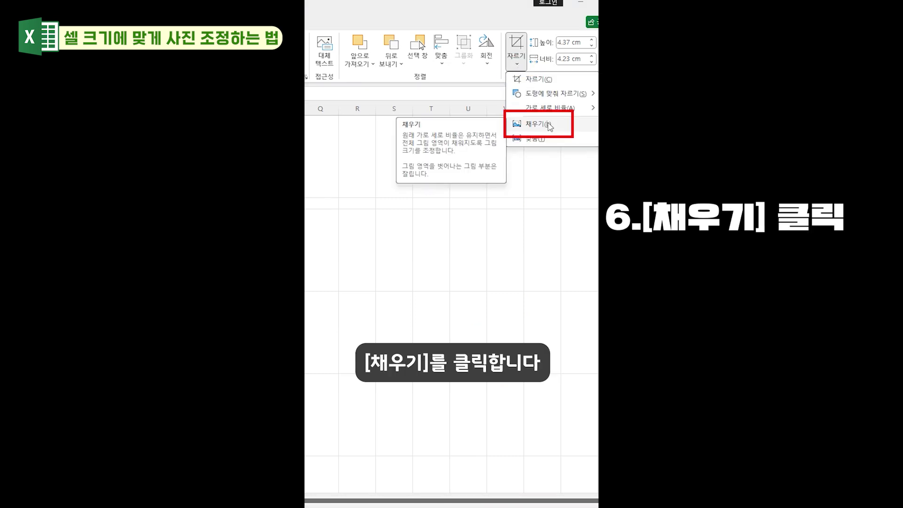
{"action": "left_click", "coordinate": [547, 124]}
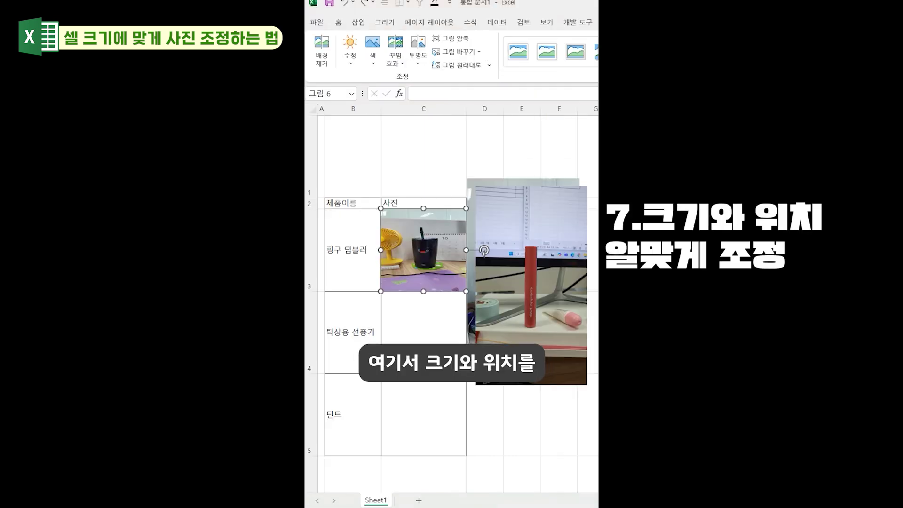
{"action": "left_click_drag", "start_coordinate": [467, 171], "coordinate": [500, 115]}
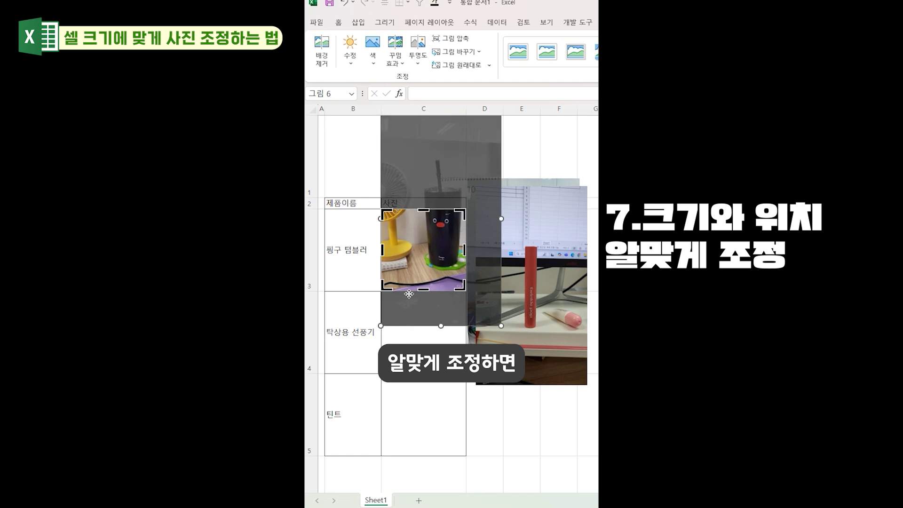
{"action": "left_click_drag", "start_coordinate": [383, 303], "coordinate": [358, 343]}
{"action": "left_click", "coordinate": [438, 263]}
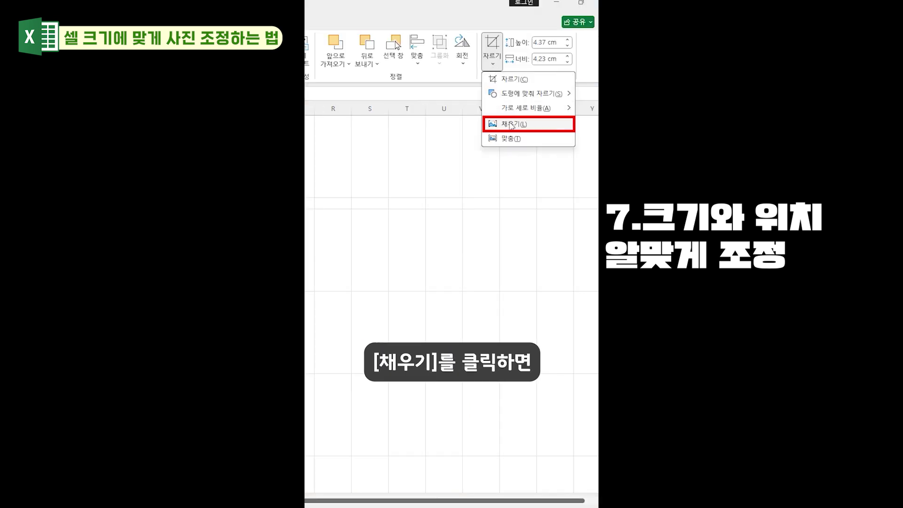
{"action": "left_click", "coordinate": [509, 122]}
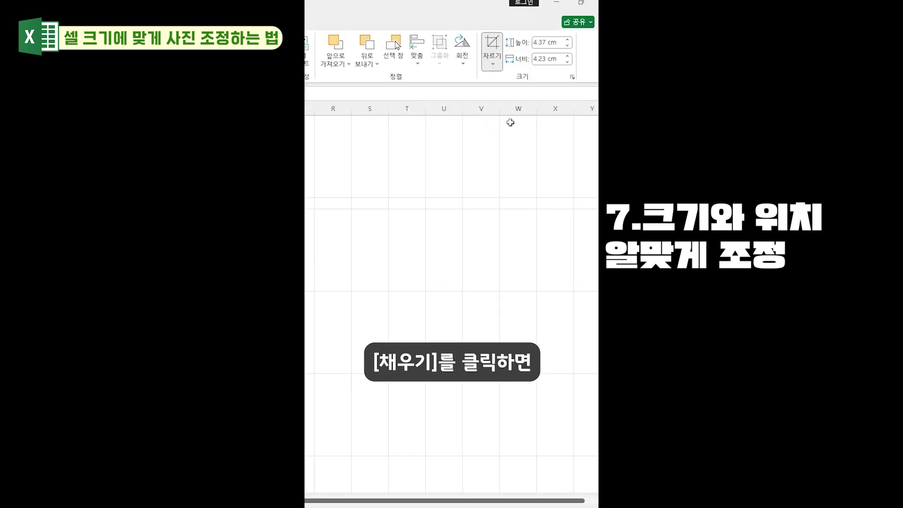
{"action": "left_click_drag", "start_coordinate": [475, 156], "coordinate": [508, 155]}
{"action": "left_click_drag", "start_coordinate": [381, 329], "coordinate": [350, 357]}
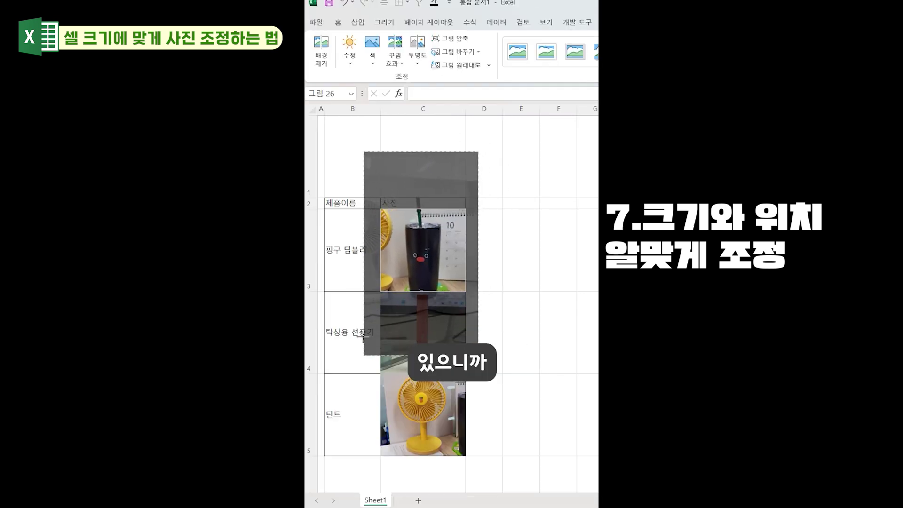
{"action": "left_click_drag", "start_coordinate": [466, 265], "coordinate": [477, 246]}
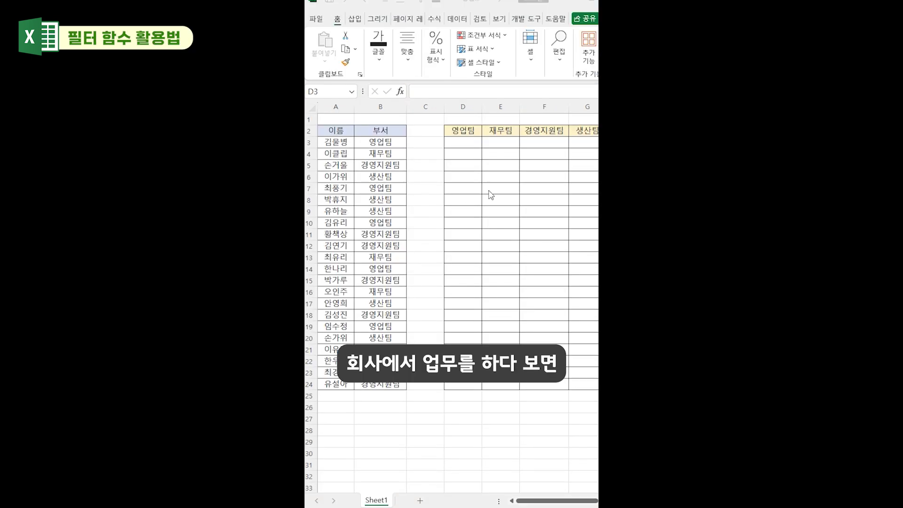
{"action": "left_click_drag", "start_coordinate": [380, 141], "coordinate": [374, 372]}
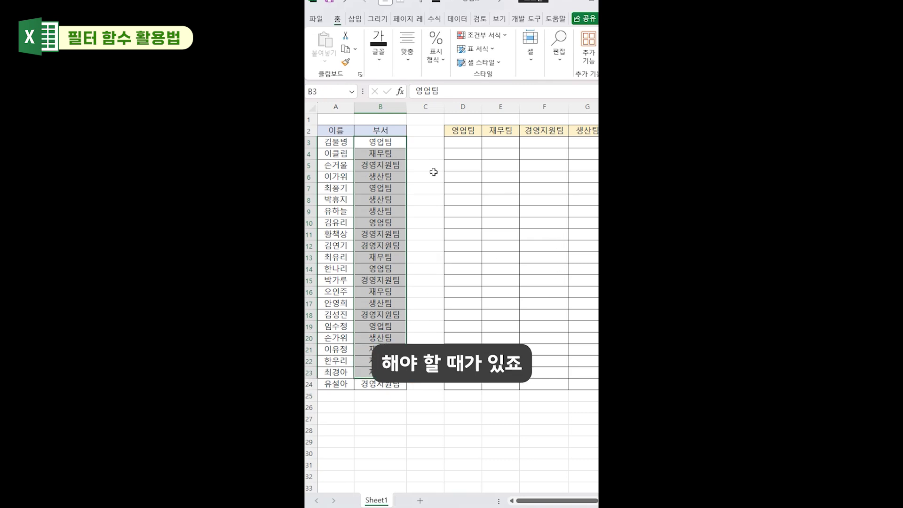
Copy employee names under their team headers, then start =VLOOKUP( in D3.
{"action": "key", "text": "ctrl+v"}
{"action": "key", "text": "ctrl+v"}
{"action": "key", "text": "ctrl+v"}
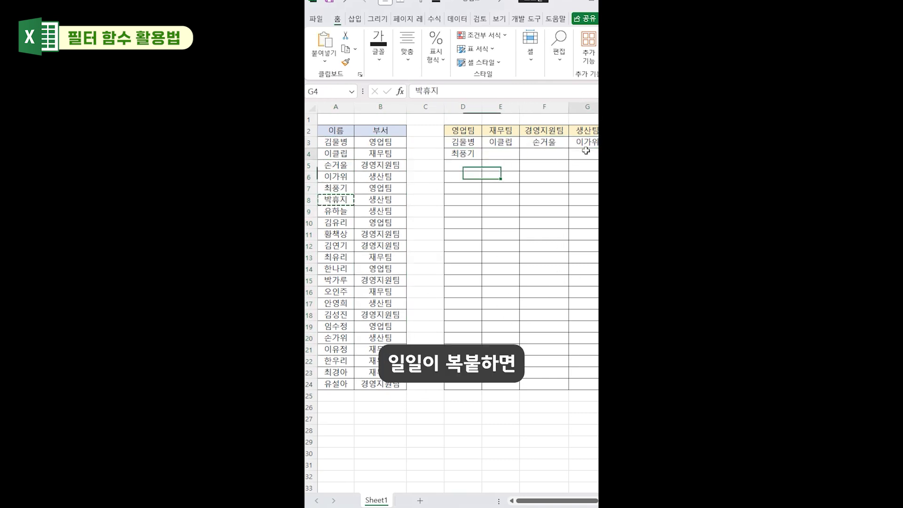
{"action": "key", "text": "ctrl+v"}
{"action": "left_click", "coordinate": [334, 222]}
{"action": "key", "text": "ctrl+c"}
{"action": "left_click", "coordinate": [463, 165]}
{"action": "key", "text": "ctrl+v"}
{"action": "left_click", "coordinate": [335, 234]}
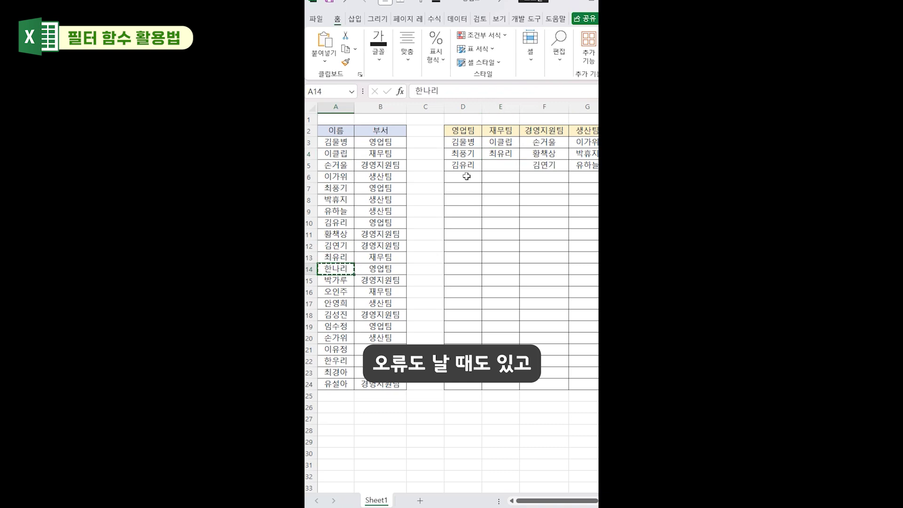
{"action": "key", "text": "ctrl+c"}
{"action": "left_click", "coordinate": [544, 177]}
{"action": "key", "text": "ctrl+v"}
{"action": "left_click", "coordinate": [334, 292]}
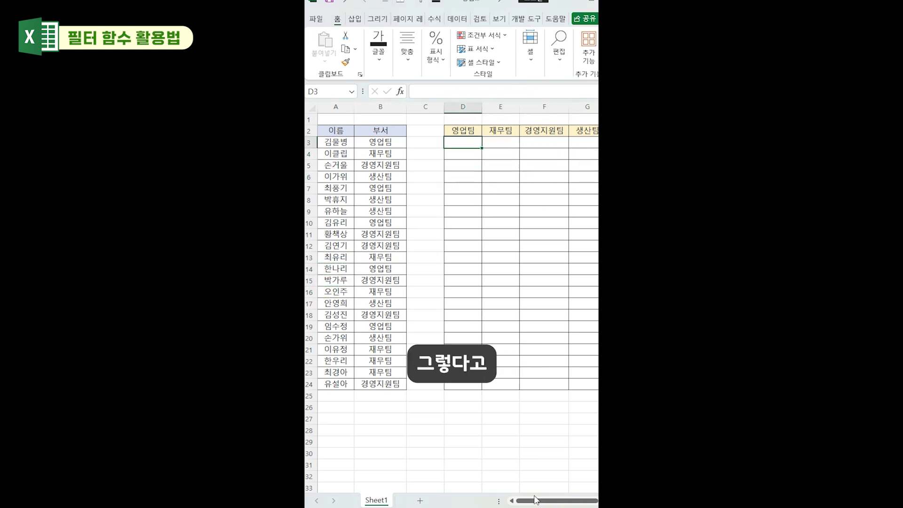
{"action": "type", "text": "=VLOO"}
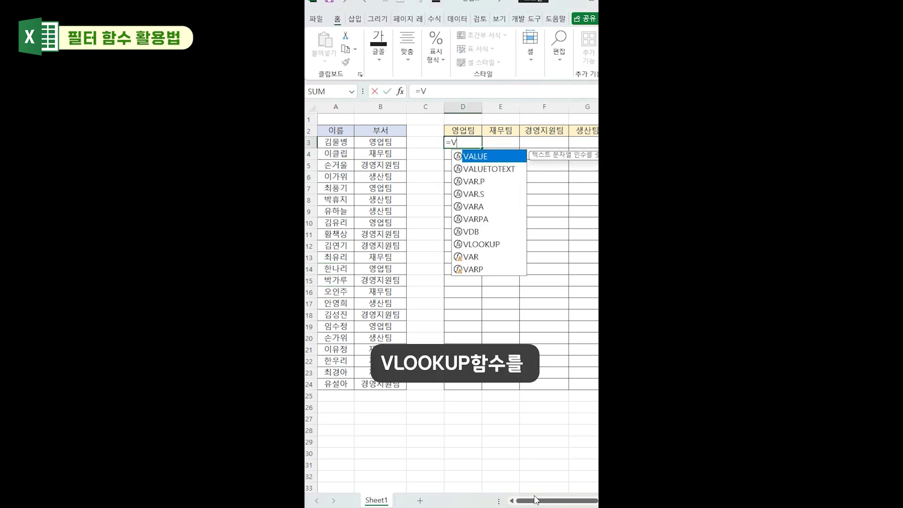
{"action": "type", "text": "KUP("}
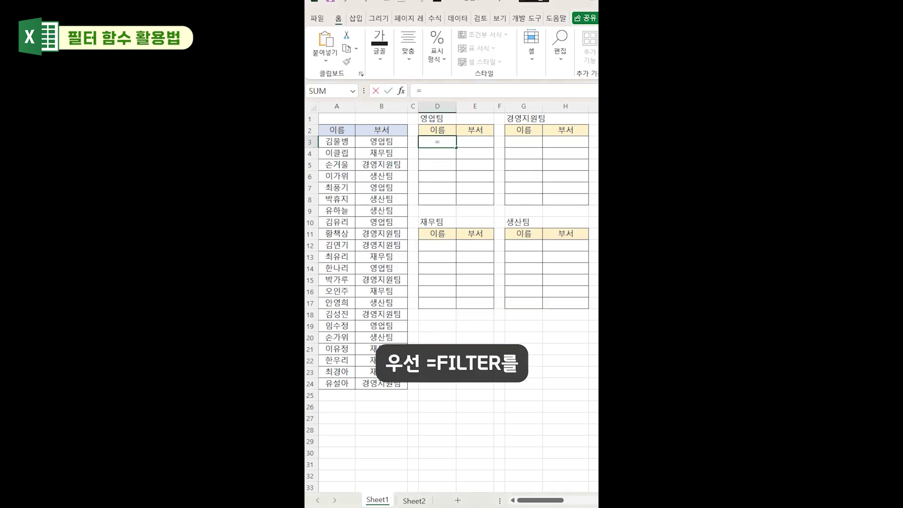
Write =FILTER(A3:B24, B3:B24=D1) for 영업팀, then a matching FILTER for 생산팀 using G10.
{"action": "type", "text": "filter"}
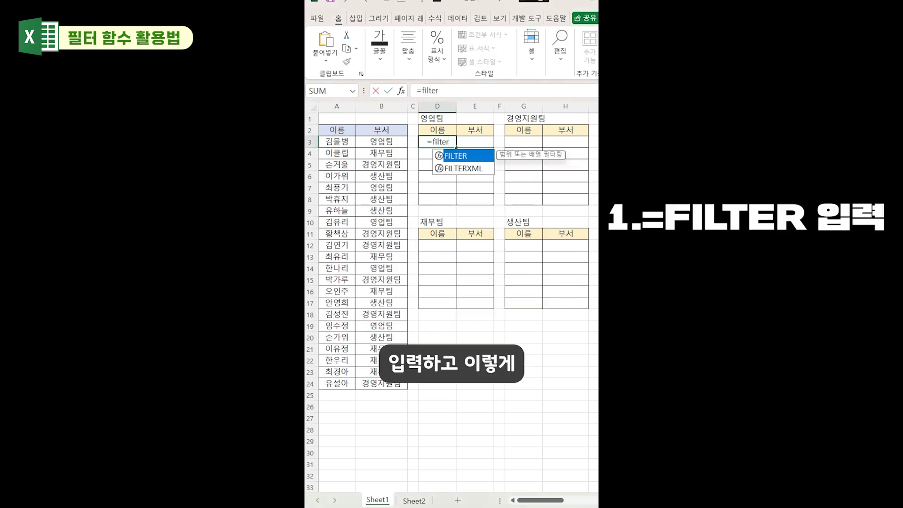
{"action": "key", "text": "Tab"}
{"action": "left_click_drag", "start_coordinate": [327, 140], "coordinate": [399, 383]}
{"action": "type", "text": ","}
{"action": "left_click_drag", "start_coordinate": [386, 142], "coordinate": [383, 384]}
{"action": "type", "text": "="}
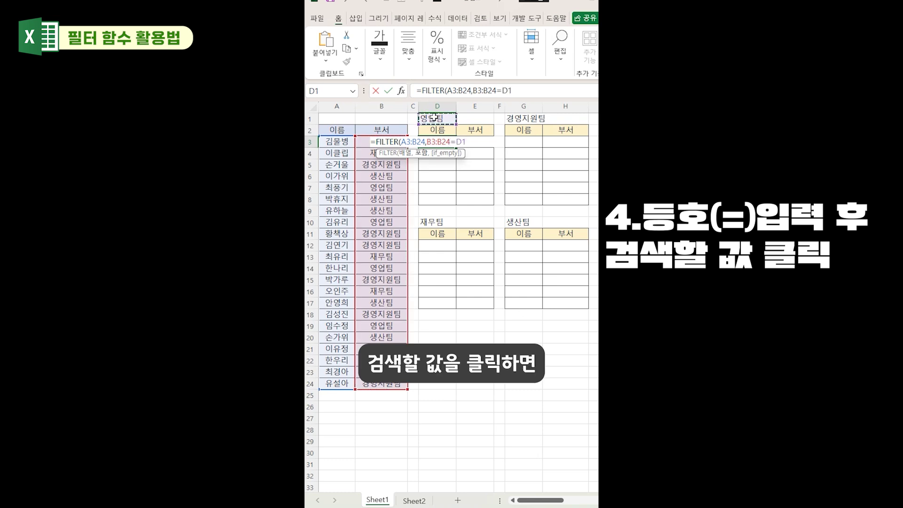
{"action": "key", "text": "Return"}
{"action": "key", "text": "Up"}
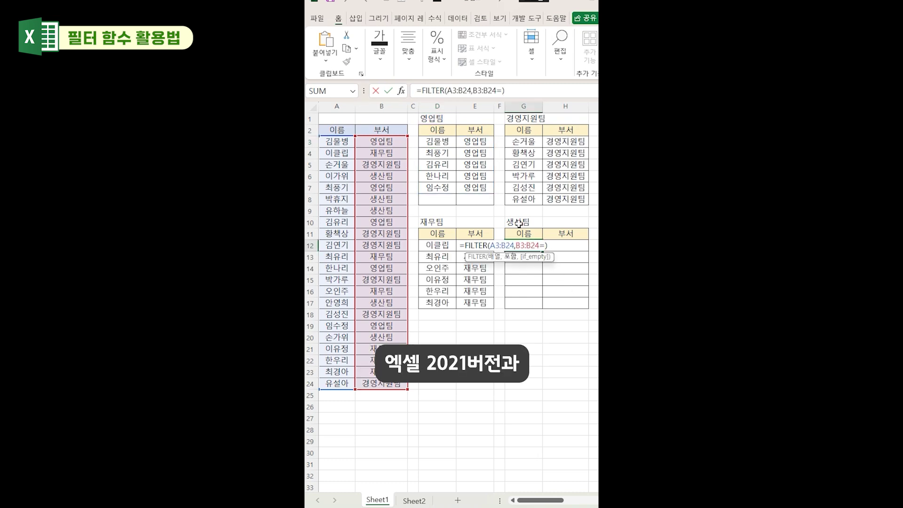
{"action": "left_click", "coordinate": [518, 224]}
{"action": "key", "text": "Return"}
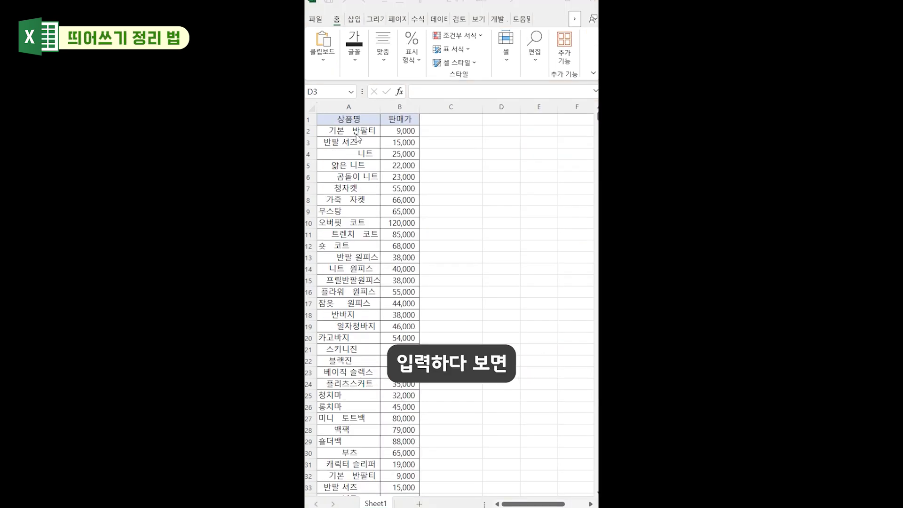
Delete the leading spaces before 니트 in A4 and review the cleaned names in column C.
{"action": "scroll", "coordinate": [346, 211], "scroll_direction": "down", "scroll_amount": 1}
{"action": "scroll", "coordinate": [344, 281], "scroll_direction": "down", "scroll_amount": 4}
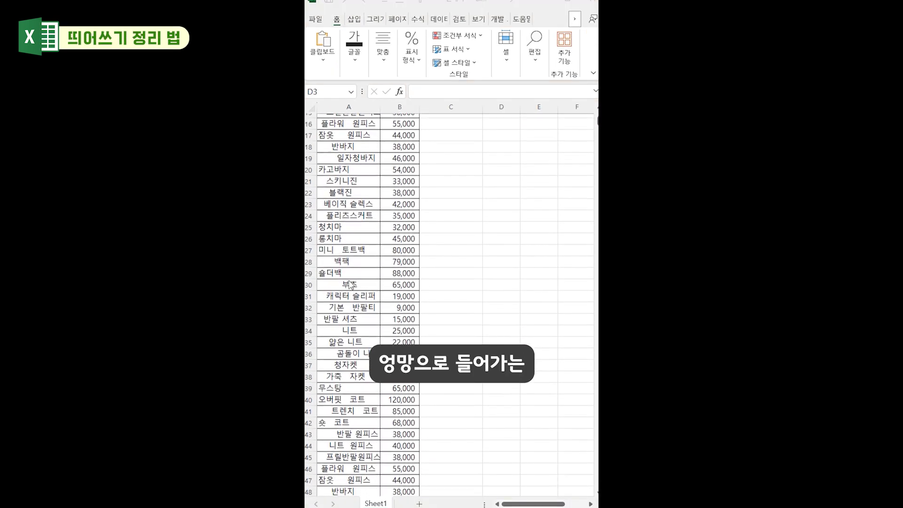
{"action": "scroll", "coordinate": [332, 284], "scroll_direction": "up", "scroll_amount": 5}
{"action": "double_click", "coordinate": [336, 143]}
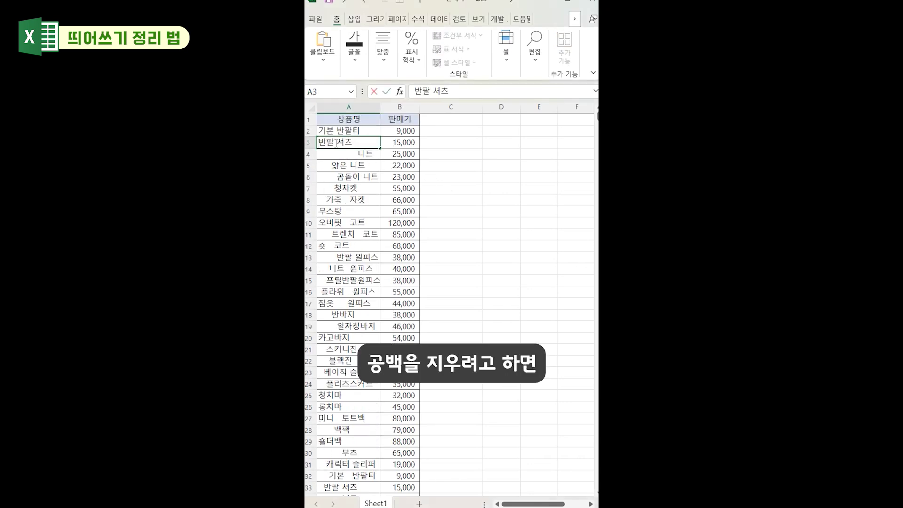
{"action": "left_click", "coordinate": [355, 153]}
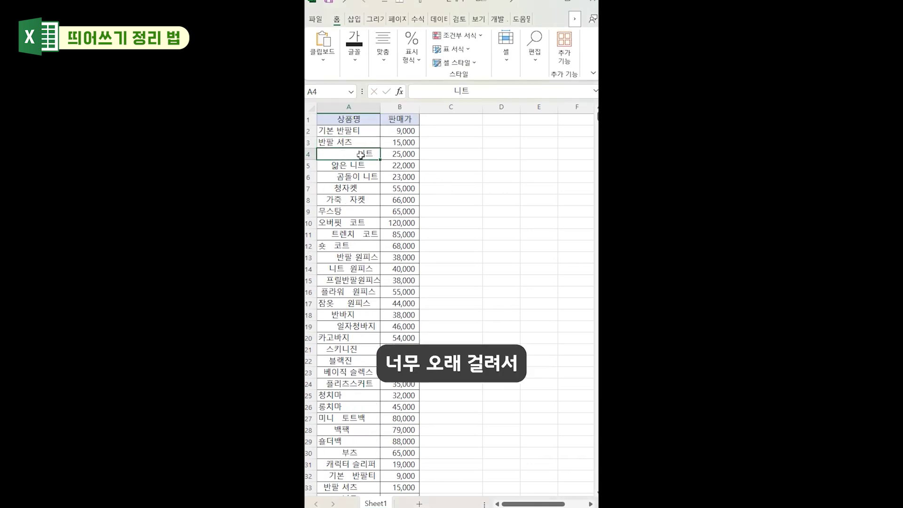
{"action": "double_click", "coordinate": [357, 153]}
{"action": "key", "text": "BackSpace"}
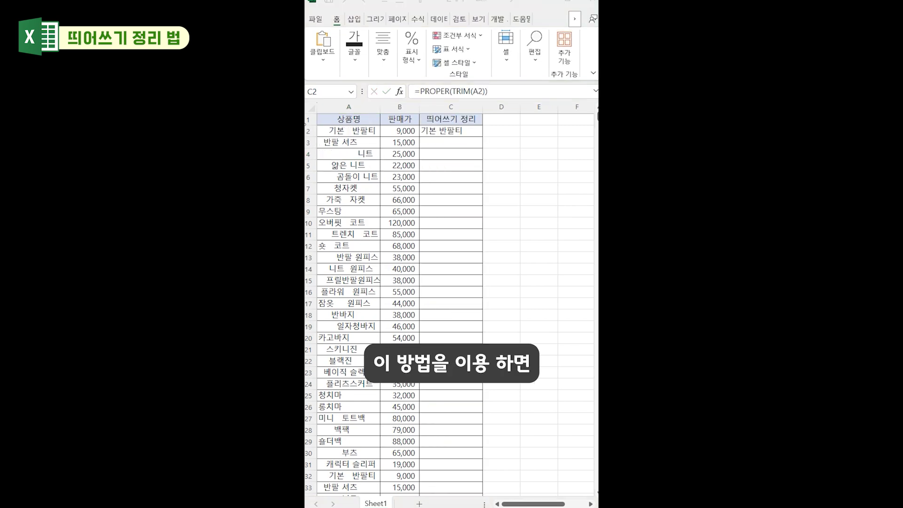
{"action": "scroll", "coordinate": [376, 231], "scroll_direction": "down", "scroll_amount": 1}
{"action": "scroll", "coordinate": [377, 232], "scroll_direction": "down", "scroll_amount": 10}
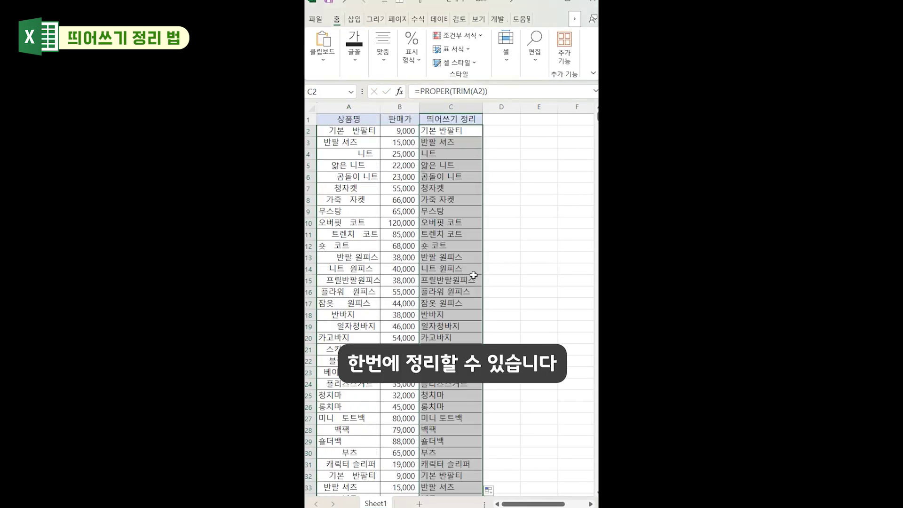
{"action": "left_click", "coordinate": [523, 280]}
{"action": "scroll", "coordinate": [508, 242], "scroll_direction": "down", "scroll_amount": 16}
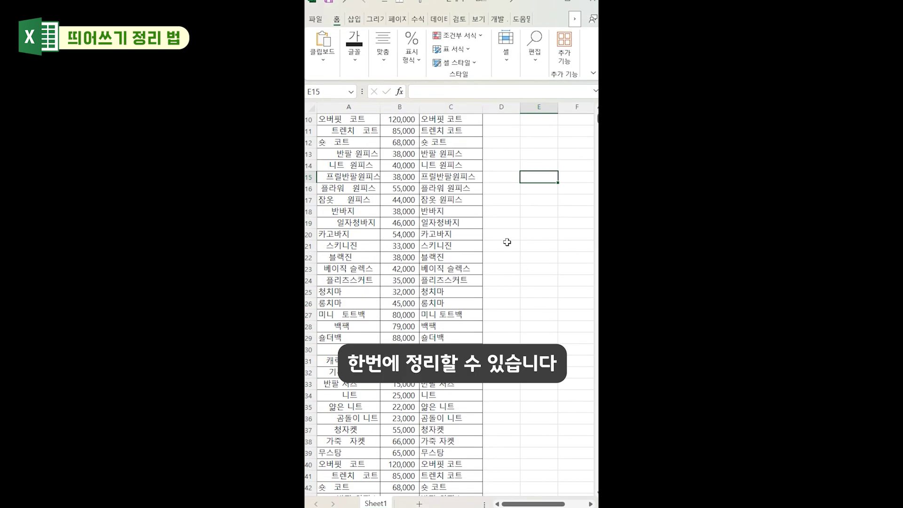
{"action": "scroll", "coordinate": [504, 243], "scroll_direction": "down", "scroll_amount": 16}
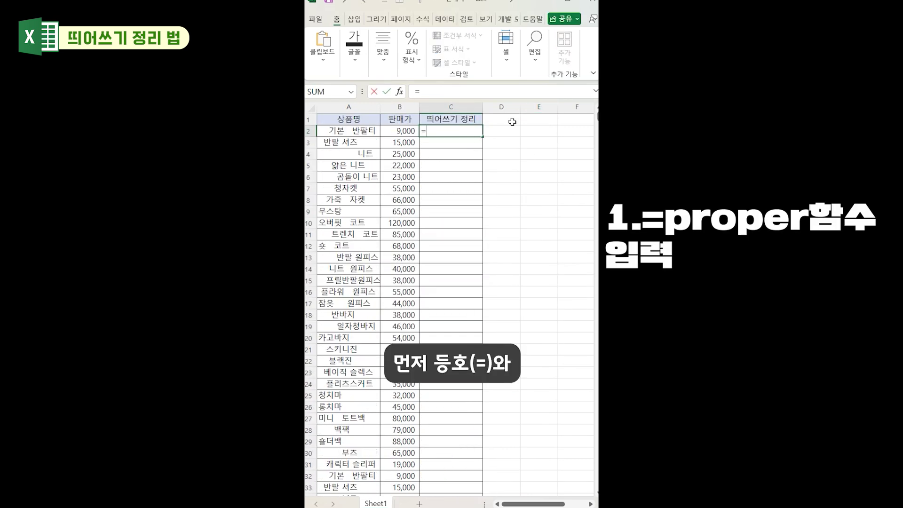
Enter =PROPER(TRIM(A2)) in C2.
{"action": "type", "text": "pro"}
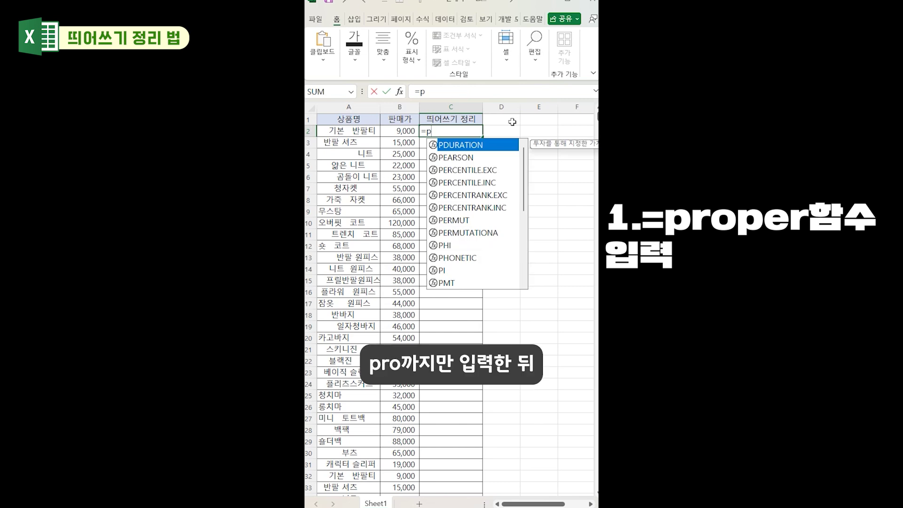
{"action": "key", "text": "Down"}
{"action": "key", "text": "Down"}
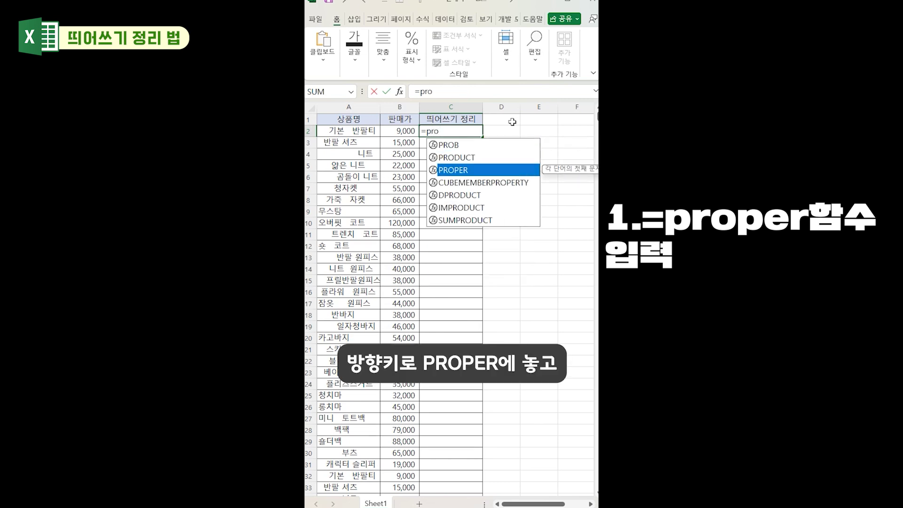
{"action": "key", "text": "Tab"}
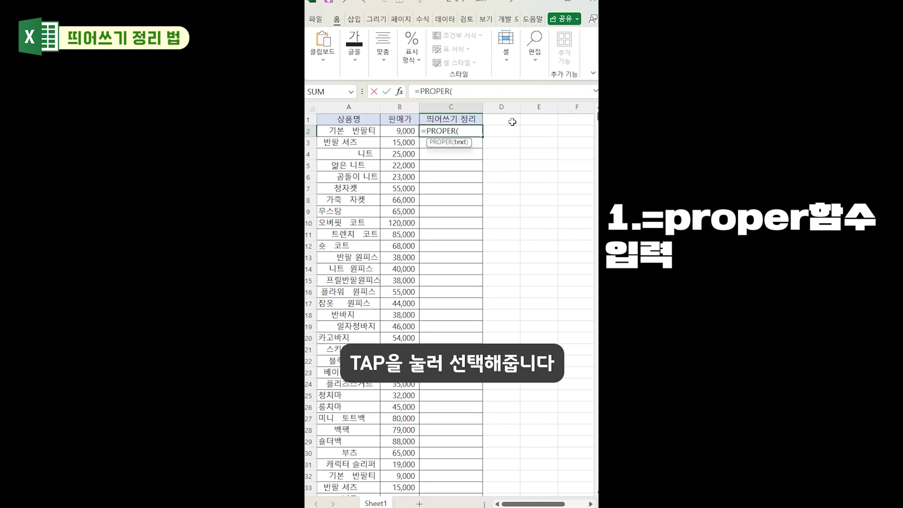
{"action": "type", "text": "trim"}
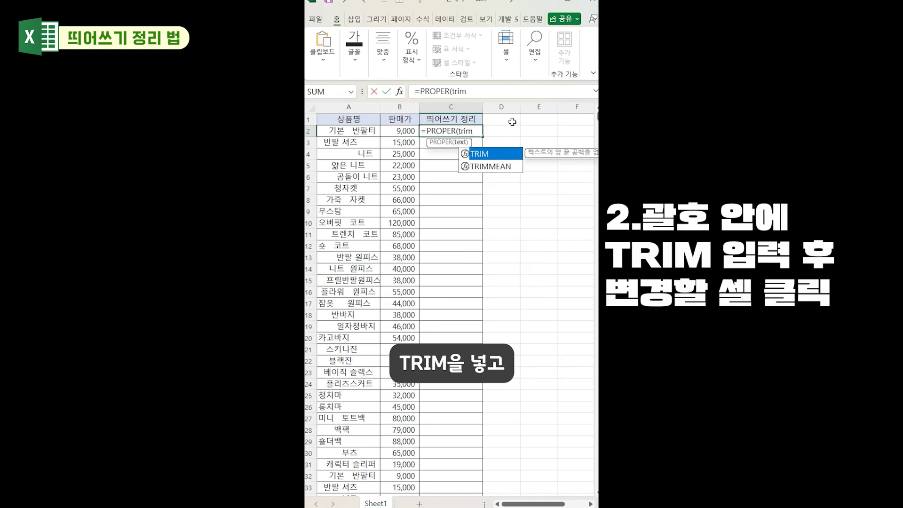
{"action": "key", "text": "Tab"}
{"action": "left_click", "coordinate": [354, 131]}
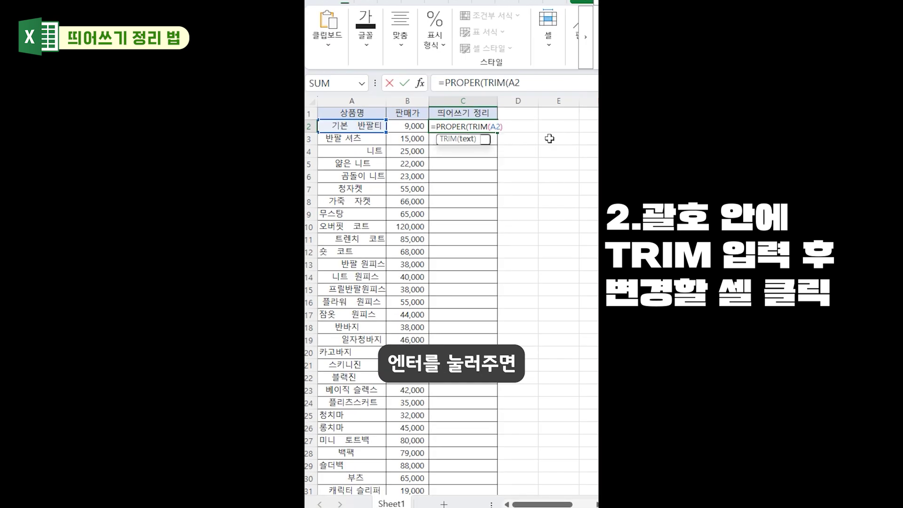
{"action": "key", "text": "Return"}
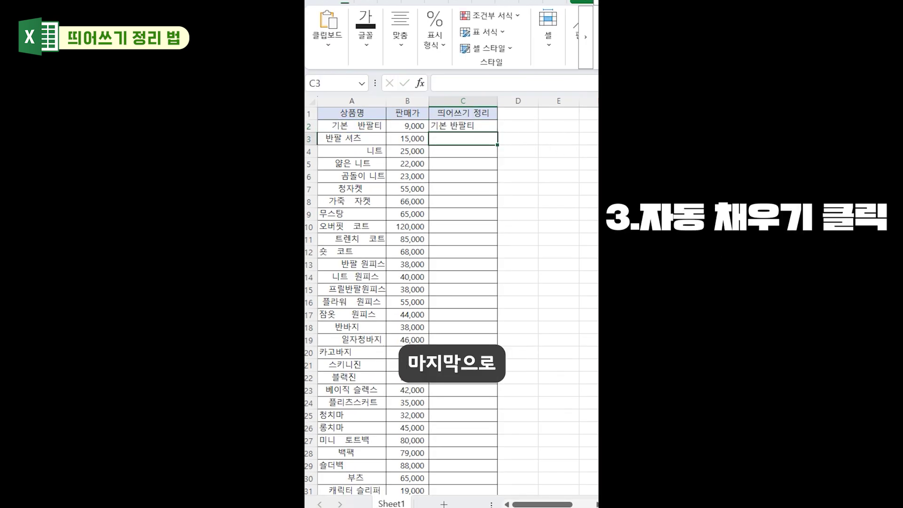
Fill the C2 formula down column C, then begin a sum( formula under 조회수 합계.
{"action": "left_click", "coordinate": [456, 133]}
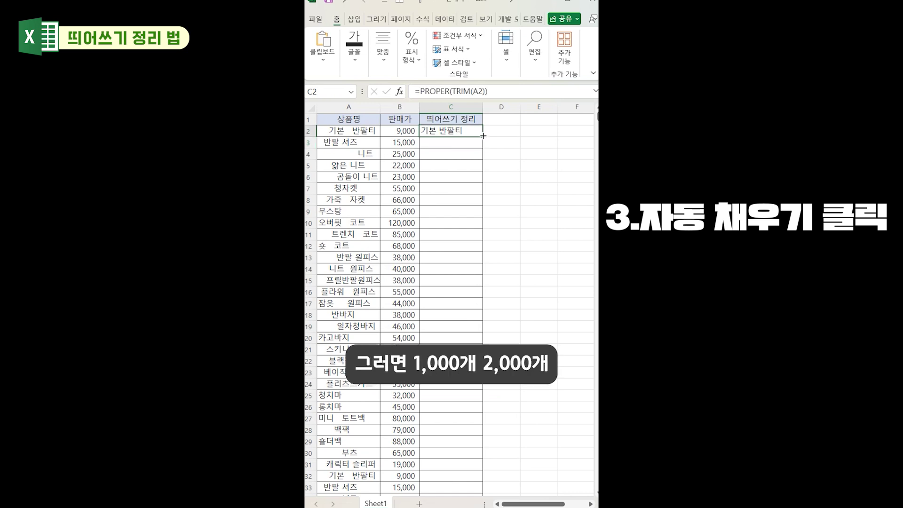
{"action": "double_click", "coordinate": [483, 136]}
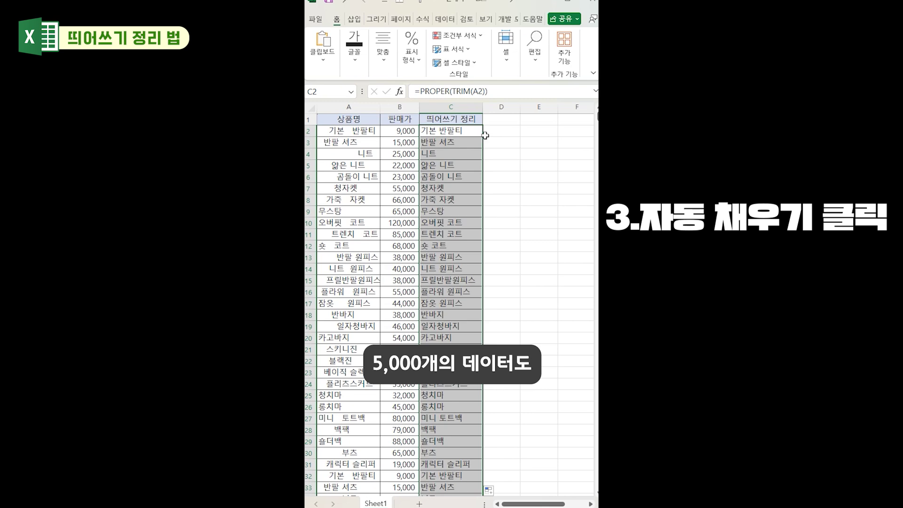
{"action": "left_click", "coordinate": [508, 140]}
{"action": "scroll", "coordinate": [509, 142], "scroll_direction": "down", "scroll_amount": 7}
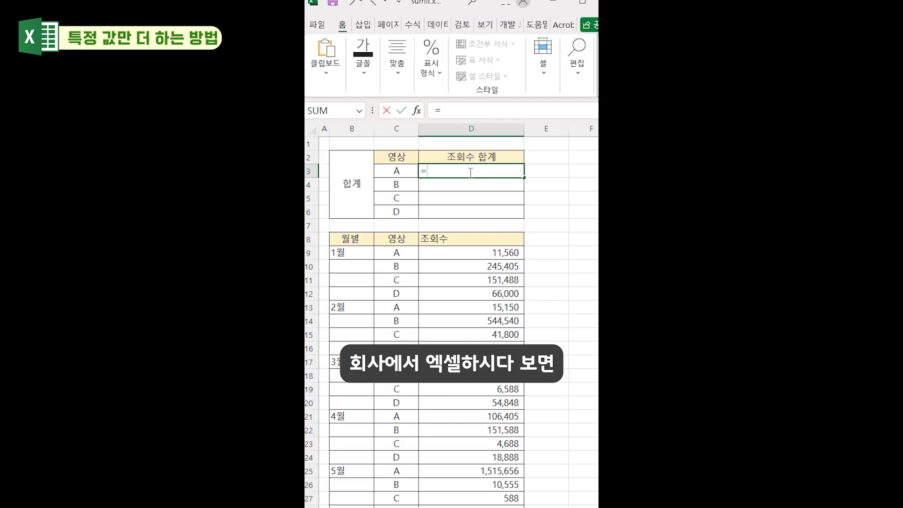
{"action": "type", "text": "sum("}
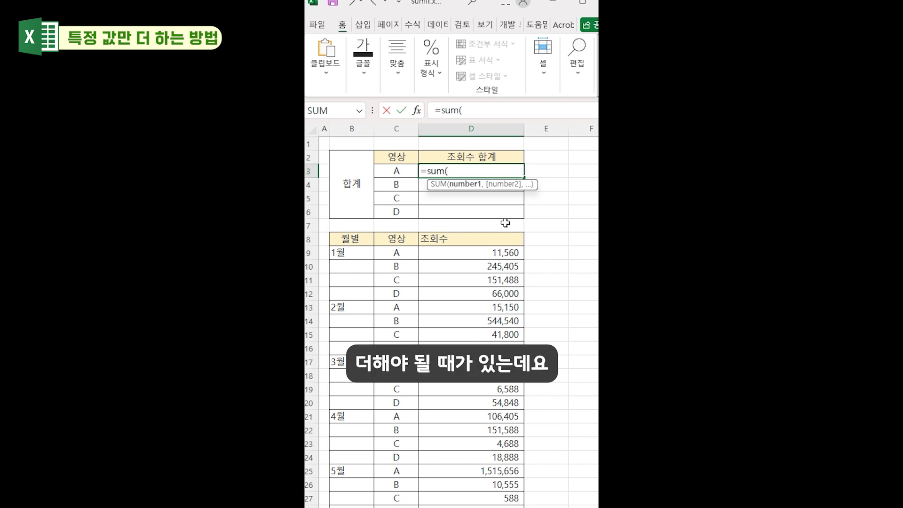
Add D9, D13, D17, D21 and D25 to video A's sum formula in D3.
{"action": "left_click", "coordinate": [504, 253]}
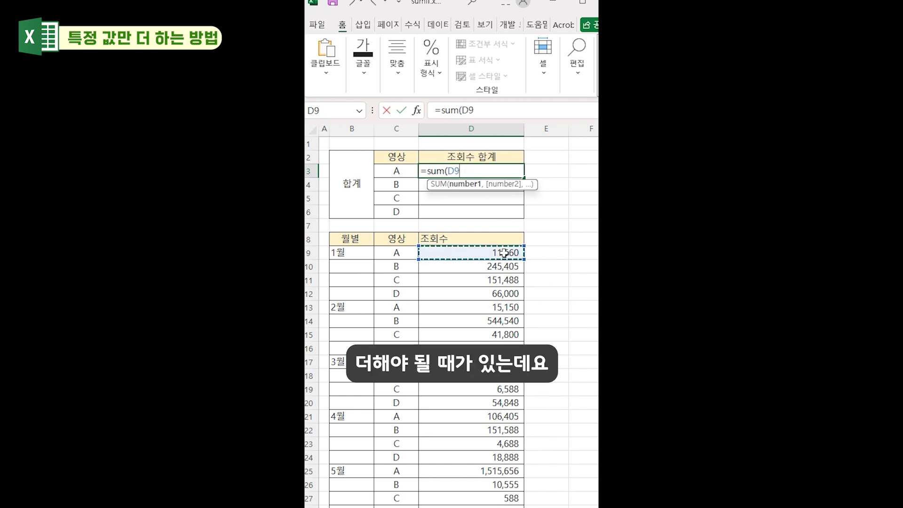
{"action": "type", "text": ","}
{"action": "left_click", "coordinate": [470, 307]}
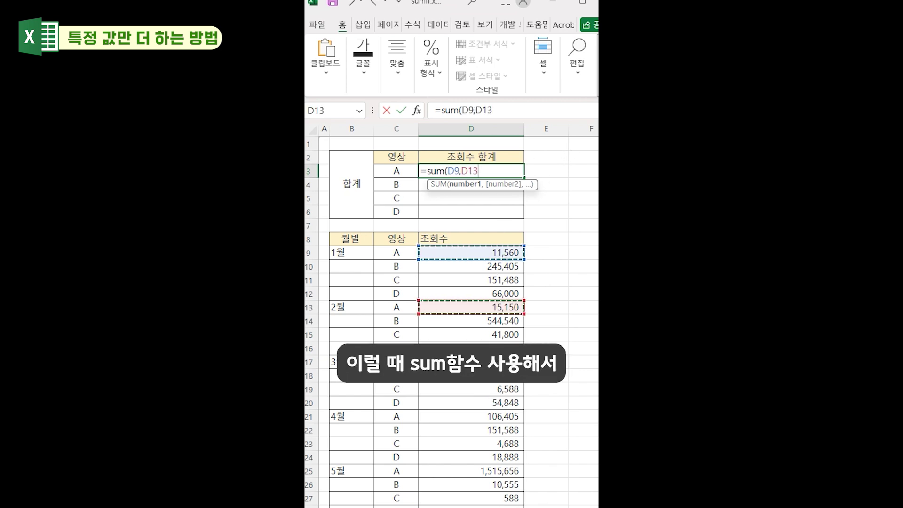
{"action": "type", "text": ","}
{"action": "left_click", "coordinate": [471, 362]}
{"action": "type", "text": ","}
{"action": "left_click", "coordinate": [485, 416]}
{"action": "type", "text": ","}
{"action": "left_click", "coordinate": [485, 470]}
Add D29, D33 and D37, commit the sum, then start =sumif( in D3.
{"action": "scroll", "coordinate": [502, 466], "scroll_direction": "down", "scroll_amount": 3}
{"action": "type", "text": ","}
{"action": "left_click", "coordinate": [498, 402]}
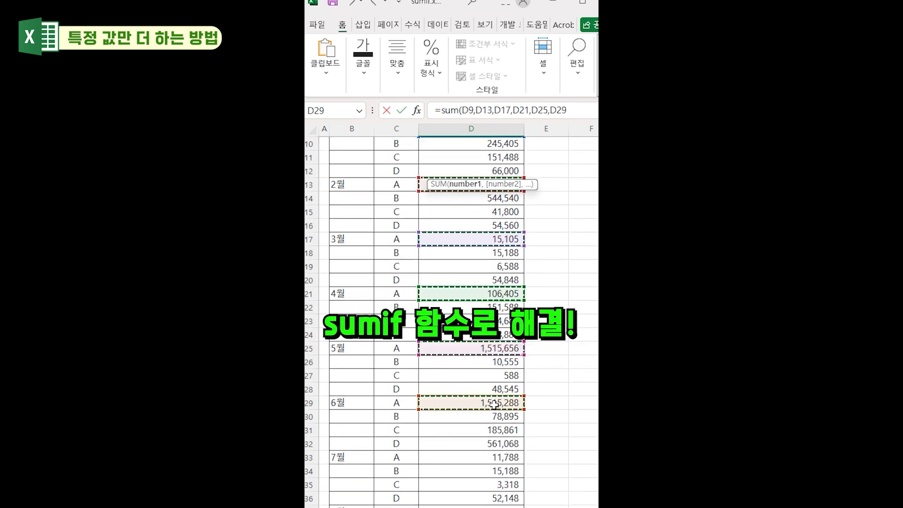
{"action": "type", "text": ","}
{"action": "left_click", "coordinate": [502, 457]}
{"action": "type", "text": ","}
{"action": "scroll", "coordinate": [502, 457], "scroll_direction": "down", "scroll_amount": 2}
{"action": "left_click", "coordinate": [489, 429]}
{"action": "scroll", "coordinate": [507, 436], "scroll_direction": "up", "scroll_amount": 2}
{"action": "scroll", "coordinate": [508, 437], "scroll_direction": "up", "scroll_amount": 3}
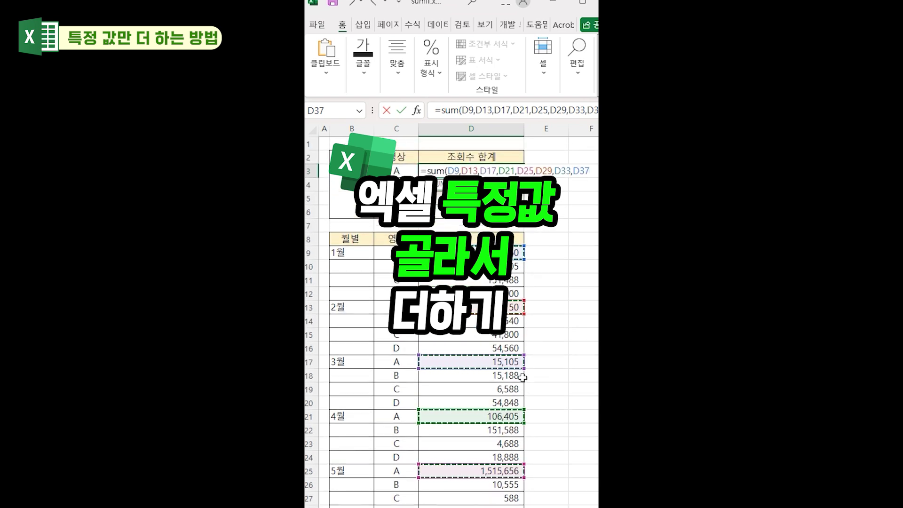
{"action": "key", "text": "Return"}
{"action": "left_click", "coordinate": [481, 171]}
{"action": "type", "text": "="}
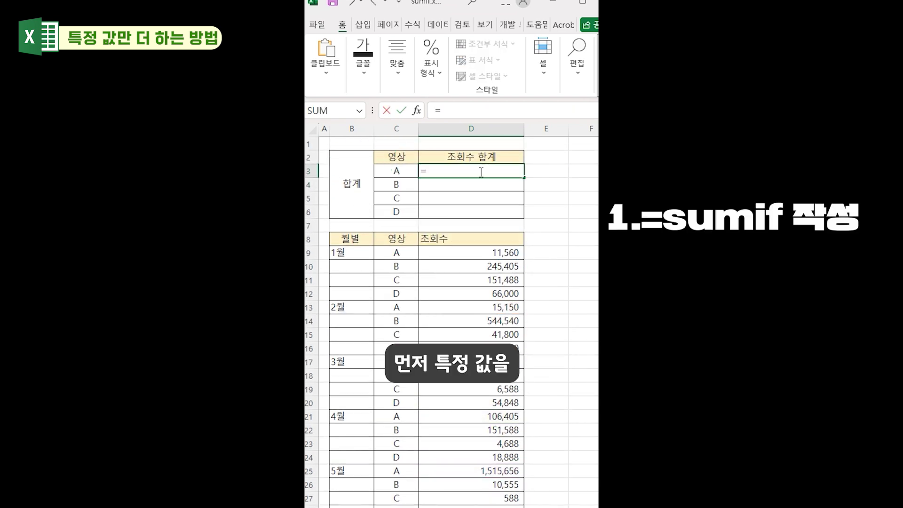
{"action": "type", "text": "sum"}
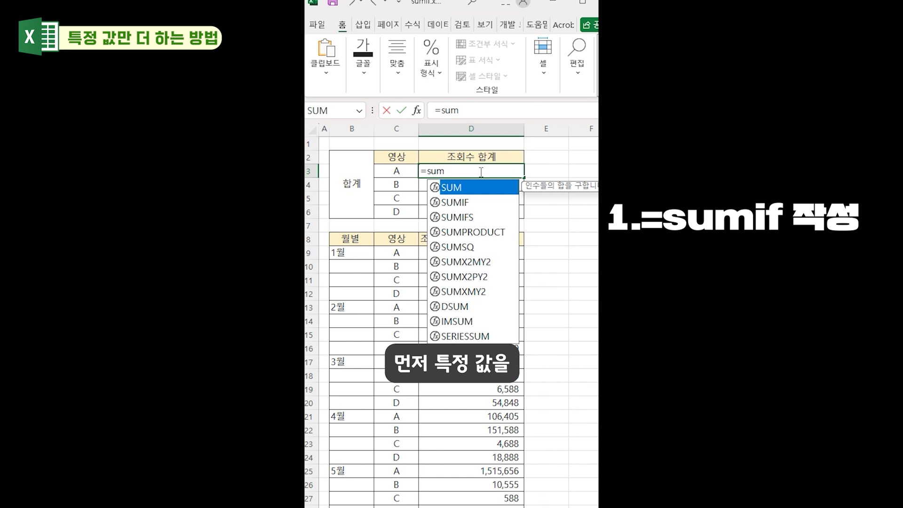
{"action": "type", "text": "if("}
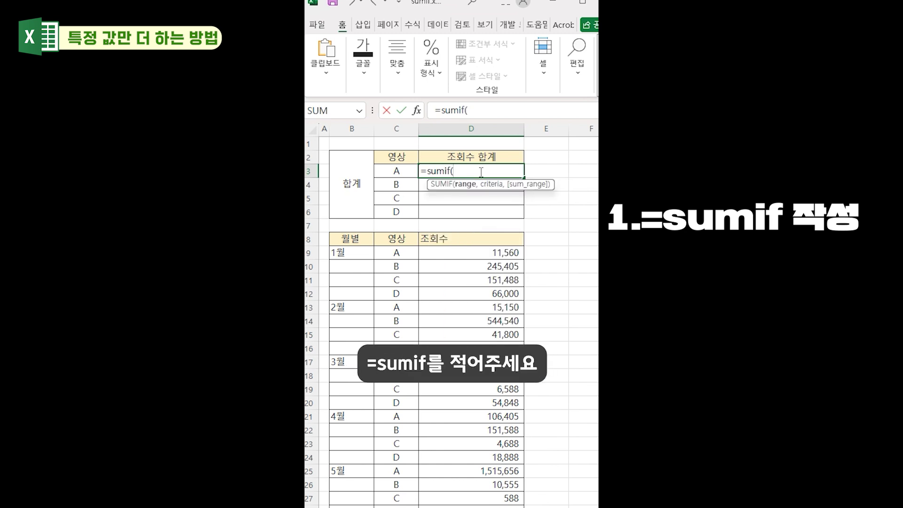
Build =SUMIF($C$9:$C$40, C3, $D$9:$D$40) to total video A's views.
{"action": "left_click_drag", "start_coordinate": [405, 254], "coordinate": [403, 505]}
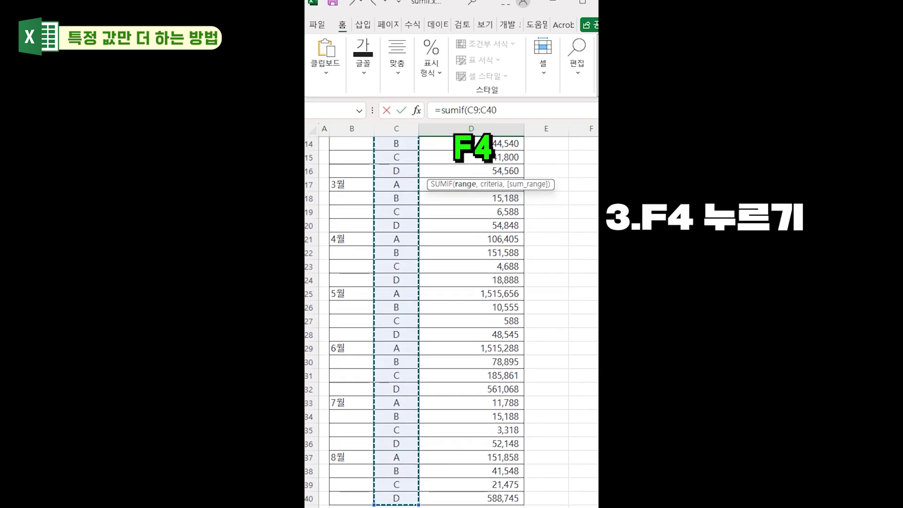
{"action": "key", "text": "F4"}
{"action": "type", "text": ","}
{"action": "left_click", "coordinate": [401, 172]}
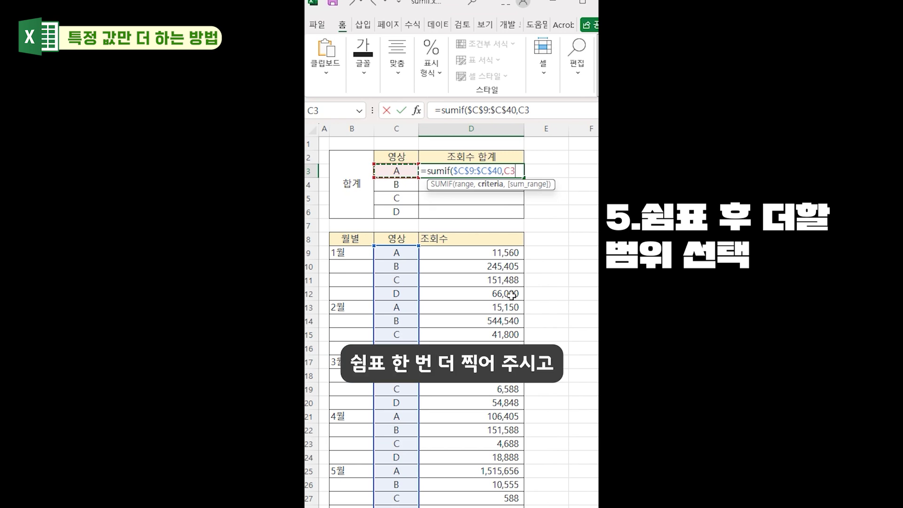
{"action": "type", "text": ","}
{"action": "left_click_drag", "start_coordinate": [505, 253], "coordinate": [512, 505]}
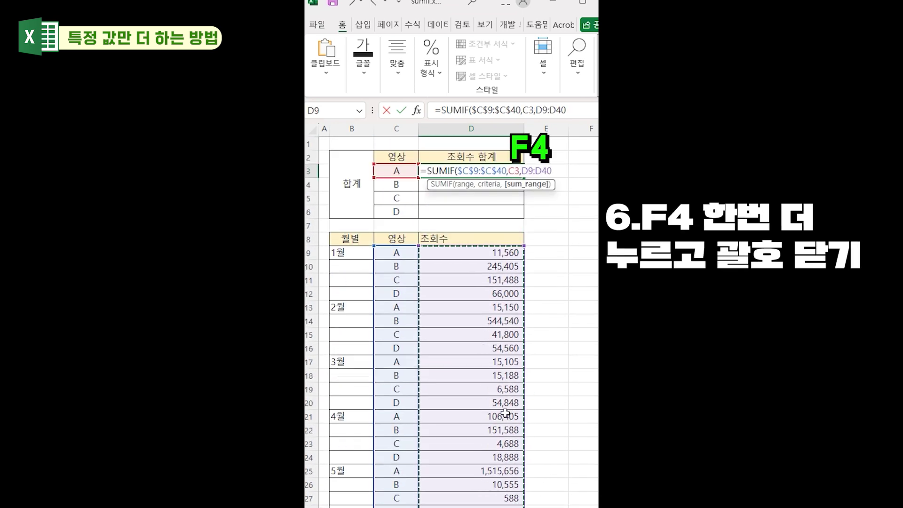
{"action": "key", "text": "F4"}
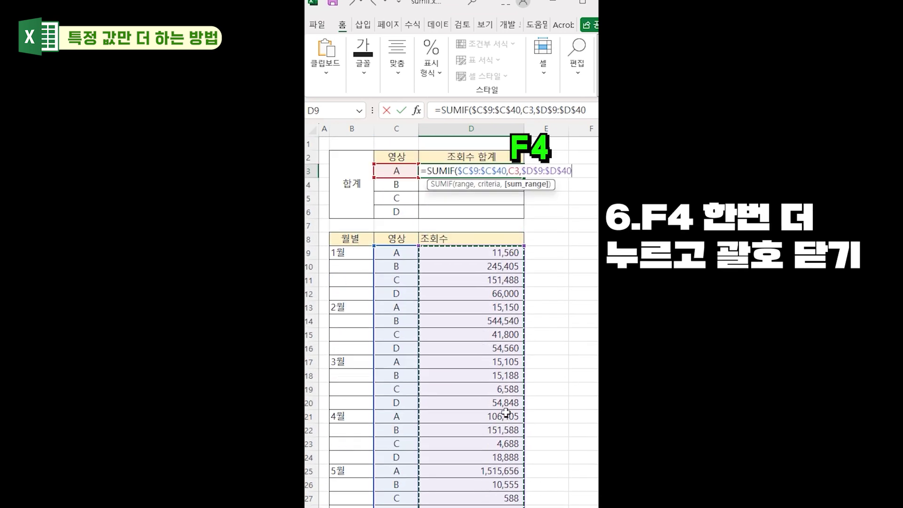
{"action": "type", "text": ")"}
{"action": "key", "text": "Return"}
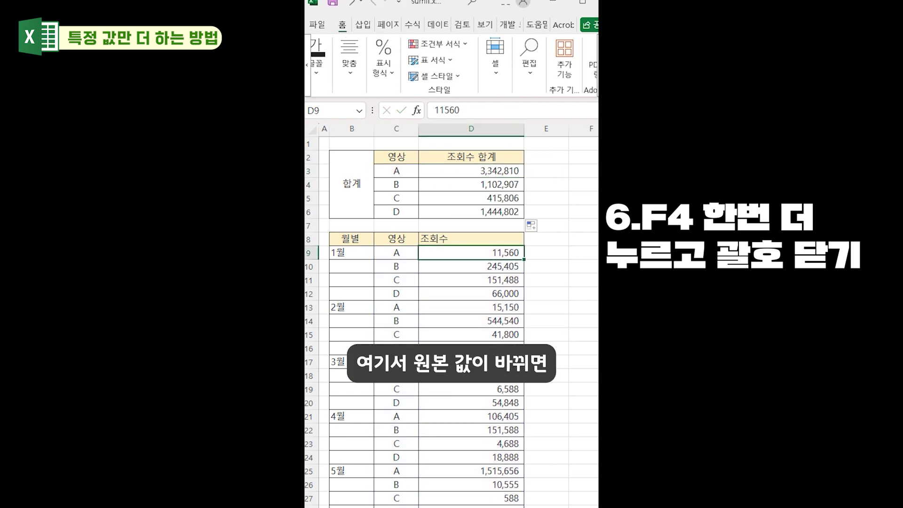
{"action": "type", "text": "1561656515"}
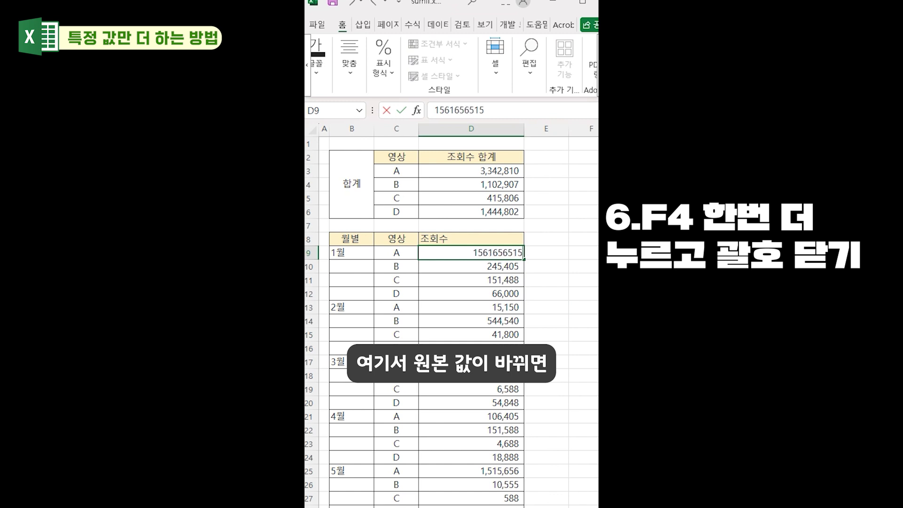
{"action": "key", "text": "Return"}
{"action": "type", "text": "46518548484"}
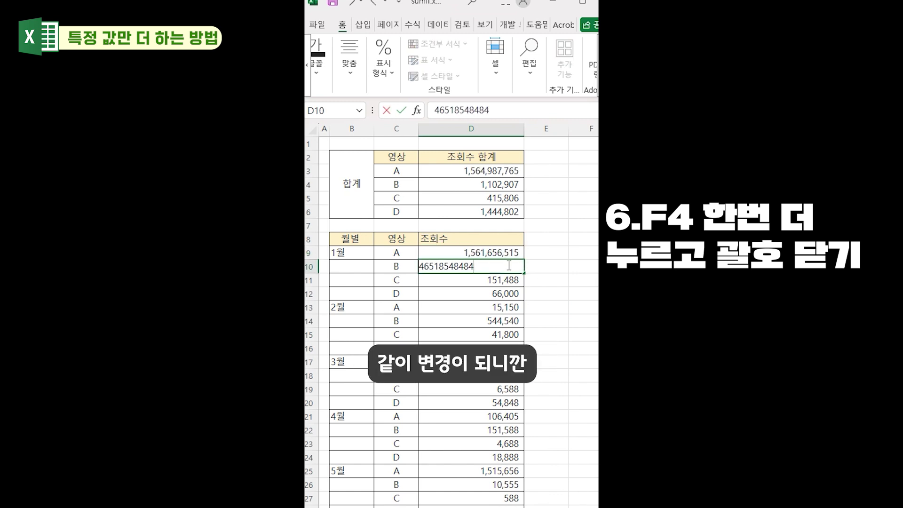
{"action": "key", "text": "Return"}
{"action": "type", "text": "5415154154"}
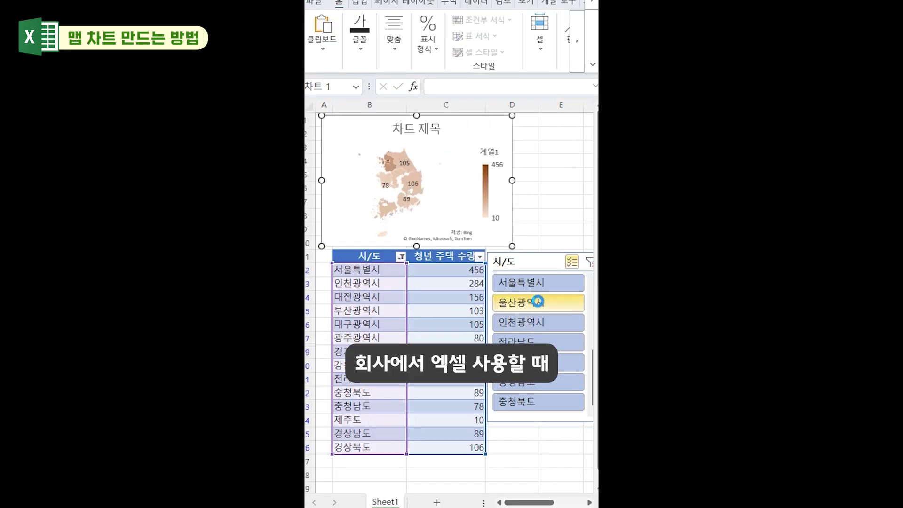
{"action": "left_click", "coordinate": [538, 301]}
{"action": "left_click", "coordinate": [540, 285]}
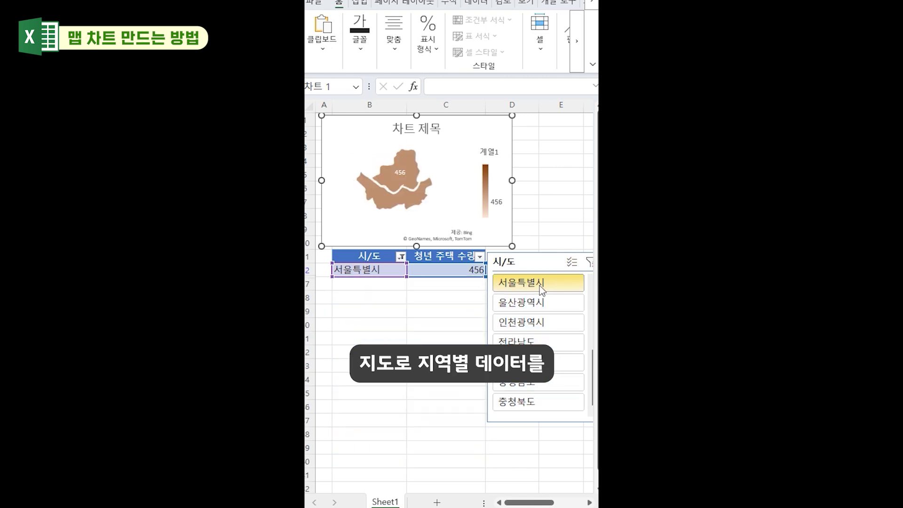
Filter the table and map to 울산광역시, 인천광역시, 제주도 and 전라남도 one at a time.
{"action": "left_click", "coordinate": [545, 304]}
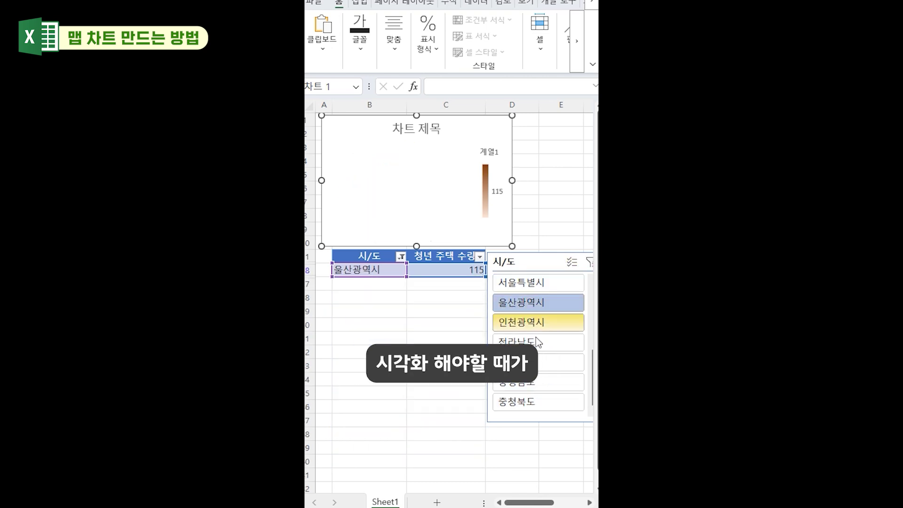
{"action": "left_click", "coordinate": [541, 325]}
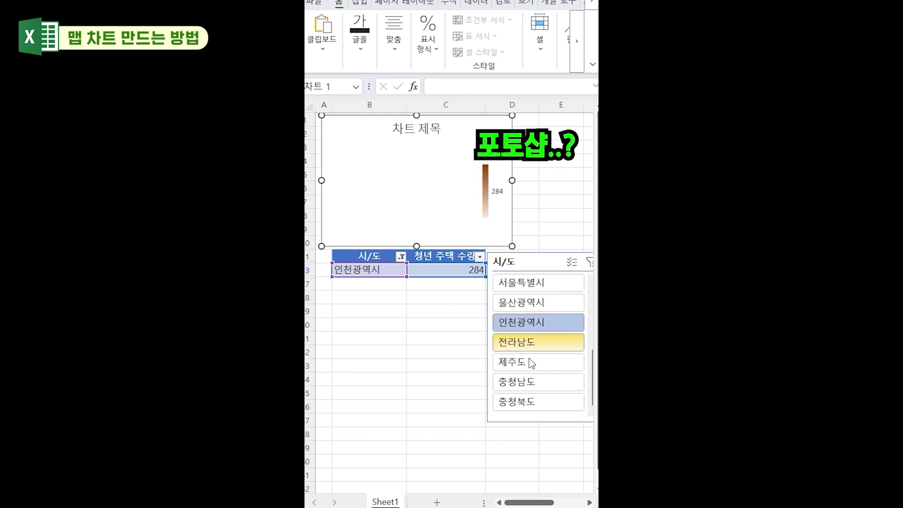
{"action": "left_click", "coordinate": [533, 358]}
{"action": "left_click", "coordinate": [535, 345]}
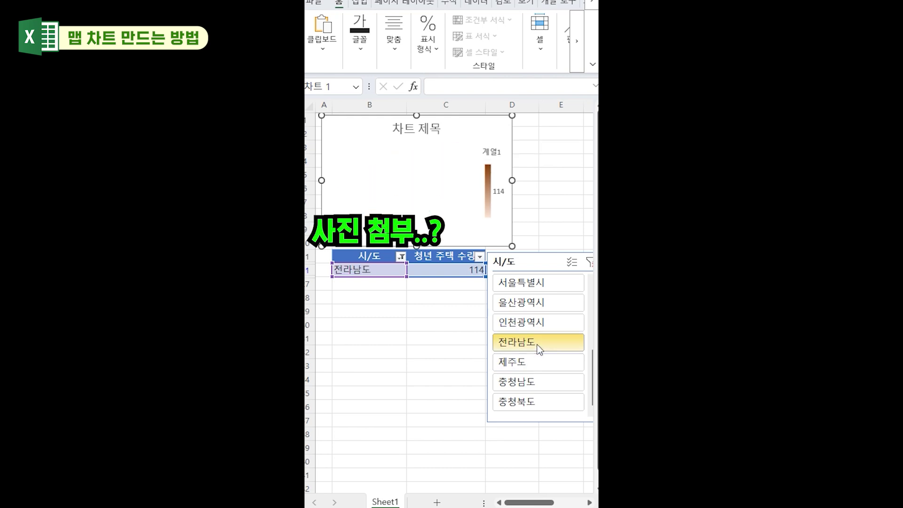
Turn on slicer Multi-Select and add every region, starting with 서울특별시, 울산광역시 and 인천광역시.
{"action": "left_click", "coordinate": [572, 262]}
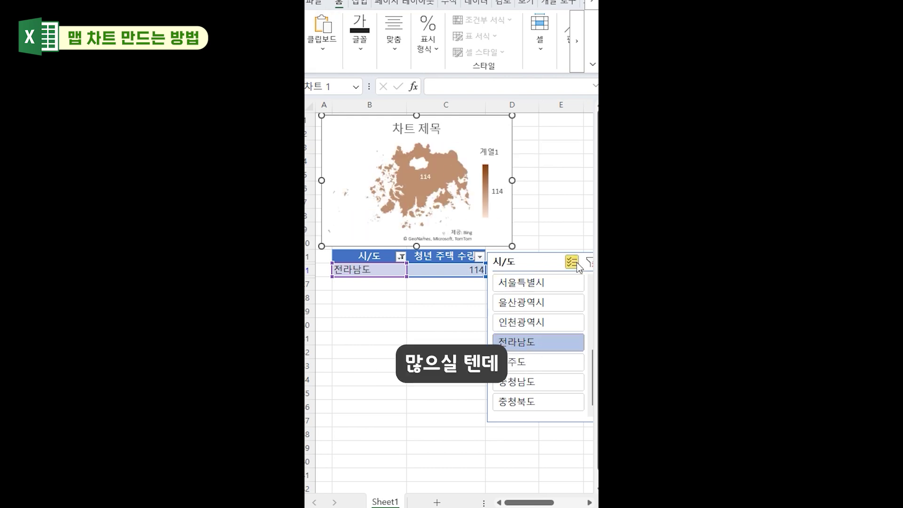
{"action": "left_click", "coordinate": [551, 284]}
{"action": "left_click", "coordinate": [544, 305]}
{"action": "left_click", "coordinate": [543, 323]}
{"action": "left_click", "coordinate": [537, 361]}
{"action": "left_click", "coordinate": [534, 383]}
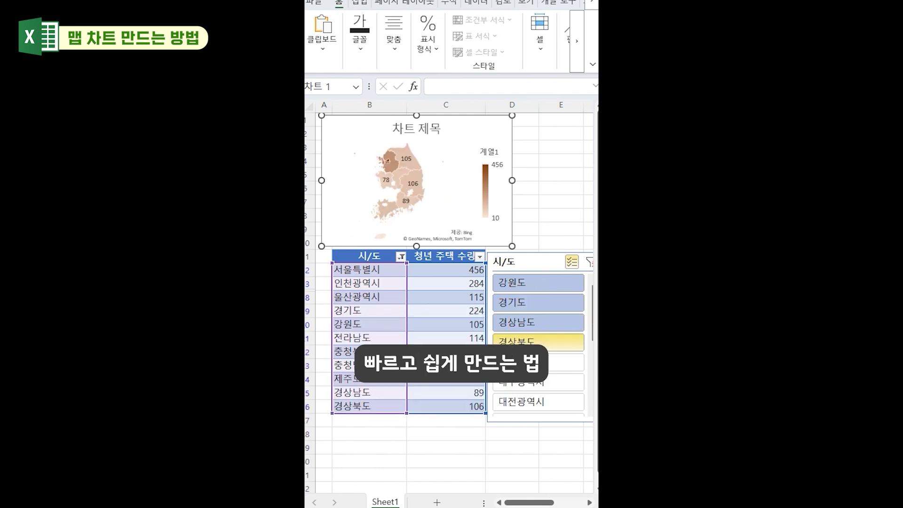
{"action": "left_click", "coordinate": [529, 364]}
{"action": "left_click", "coordinate": [526, 383]}
{"action": "left_click", "coordinate": [530, 400]}
{"action": "scroll", "coordinate": [584, 368], "scroll_direction": "down", "scroll_amount": 3}
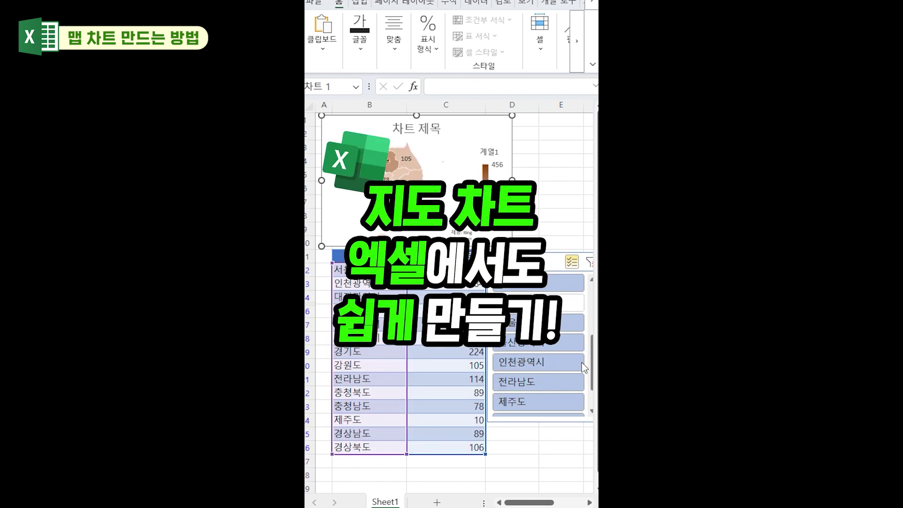
{"action": "left_click", "coordinate": [563, 310]}
{"action": "left_click", "coordinate": [547, 206]}
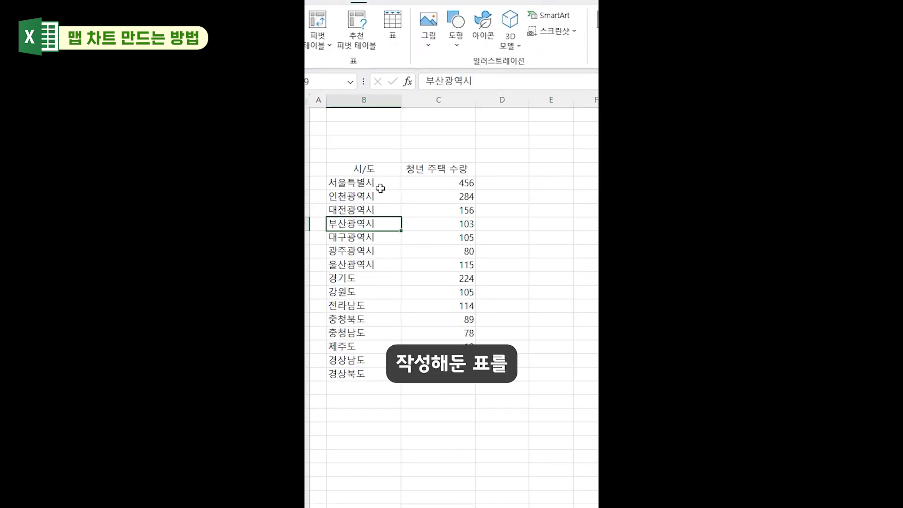
Convert the 시/도 region data into a table with headers.
{"action": "left_click_drag", "start_coordinate": [358, 168], "coordinate": [466, 374]}
{"action": "key", "text": "ctrl+t"}
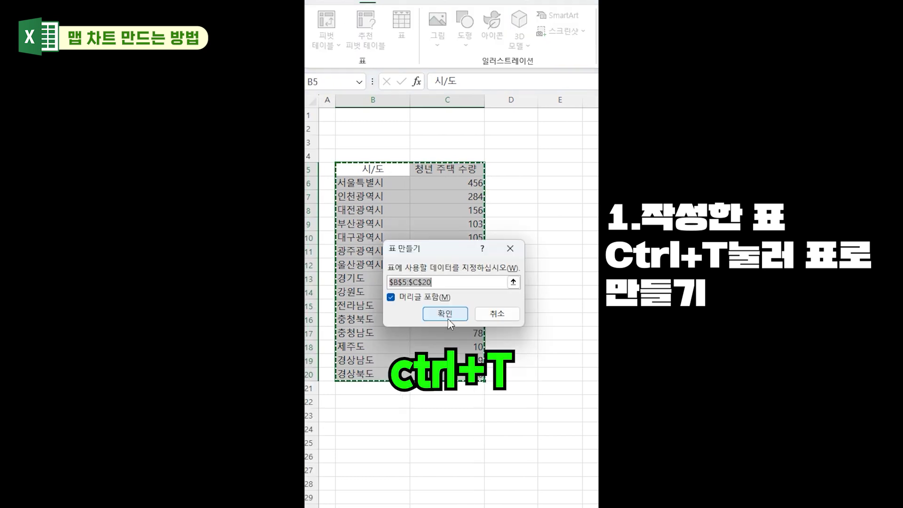
{"action": "left_click", "coordinate": [445, 314]}
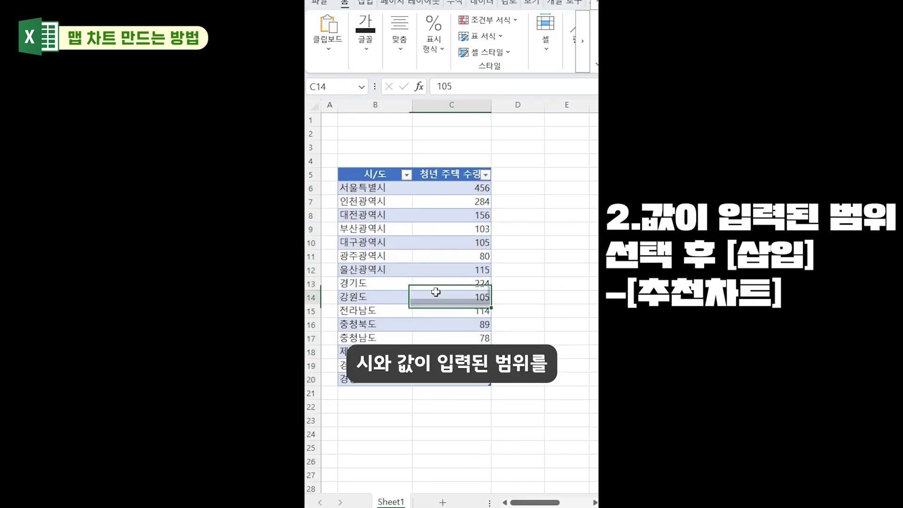
Insert a Filled Map chart of B6:C20 and bring up its data series options.
{"action": "left_click_drag", "start_coordinate": [370, 186], "coordinate": [480, 378]}
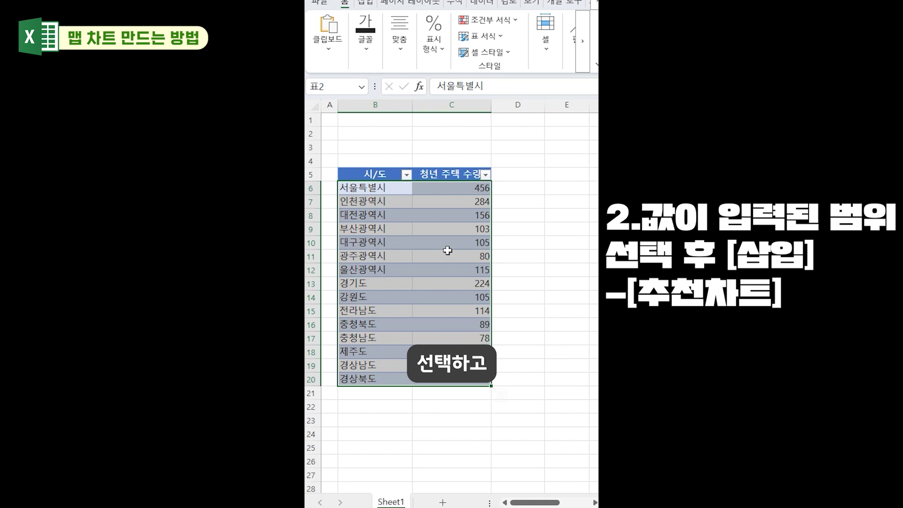
{"action": "left_click", "coordinate": [370, 9]}
{"action": "left_click", "coordinate": [422, 45]}
{"action": "left_click", "coordinate": [404, 249]}
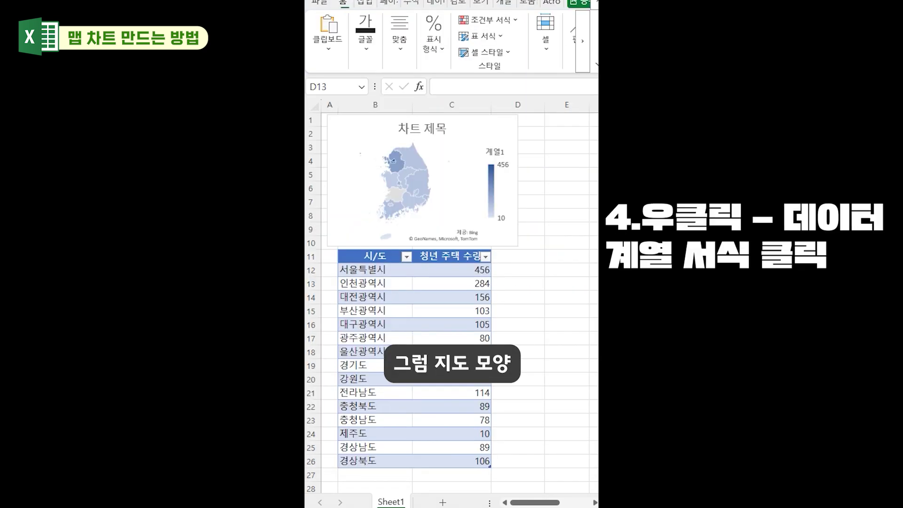
{"action": "left_click", "coordinate": [413, 183]}
{"action": "right_click", "coordinate": [413, 183]}
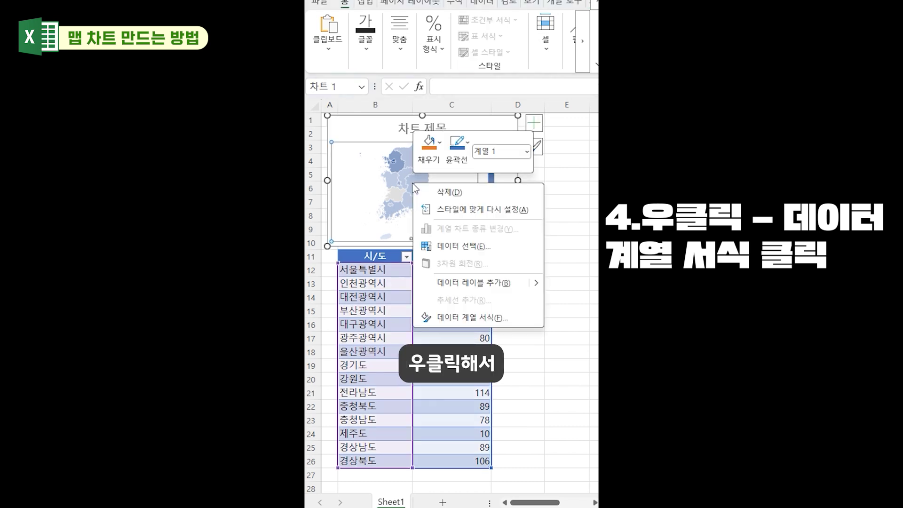
Limit the map chart's area to only regions with data and shade it in a brown gradient.
{"action": "left_click", "coordinate": [466, 318]}
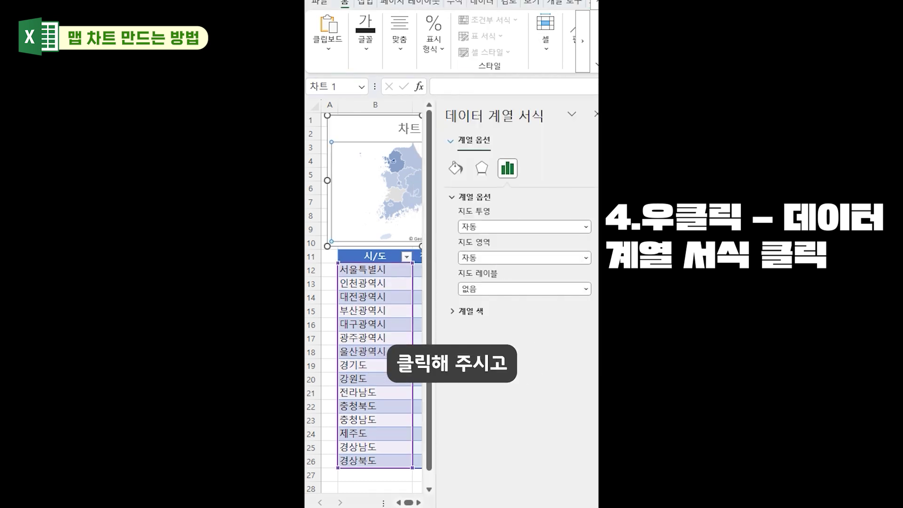
{"action": "left_click", "coordinate": [489, 257]}
{"action": "left_click", "coordinate": [489, 281]}
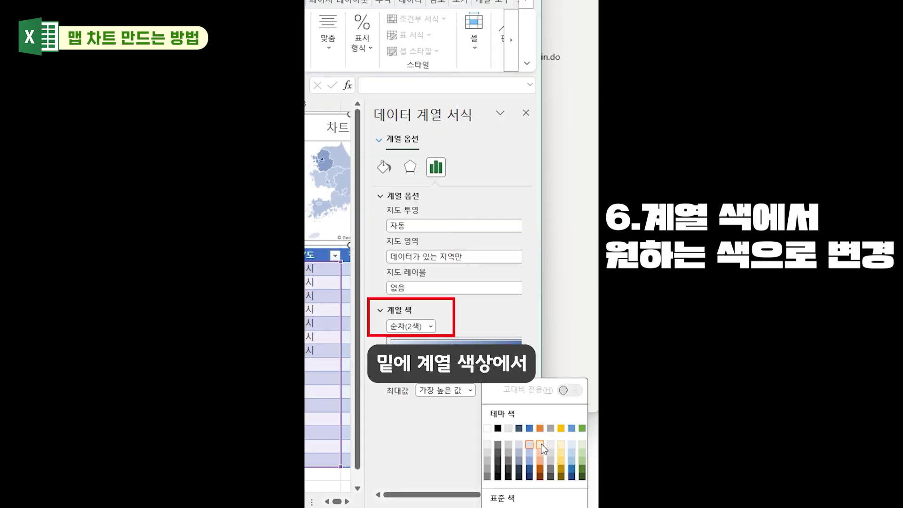
{"action": "left_click", "coordinate": [540, 443]}
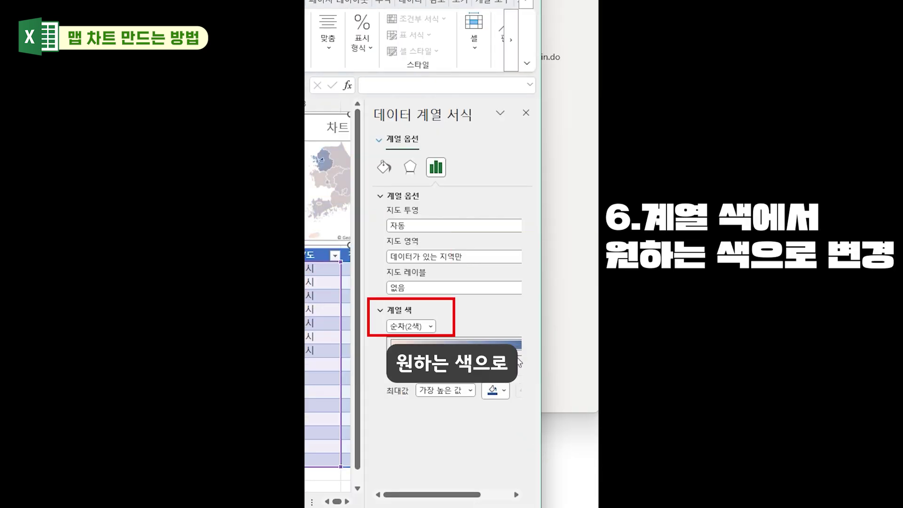
{"action": "left_click", "coordinate": [495, 390]}
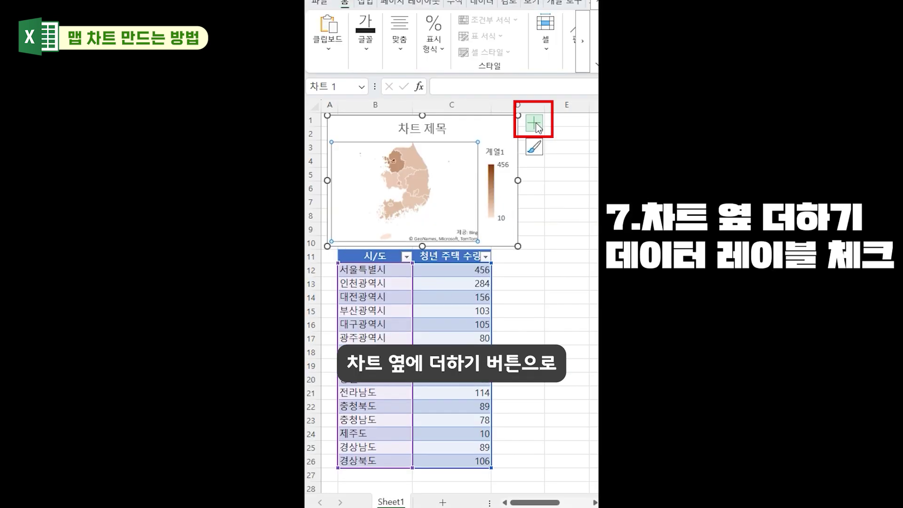
Add data labels to the map, insert a 시/도 slicer, and filter to 울산광역시.
{"action": "left_click", "coordinate": [535, 124]}
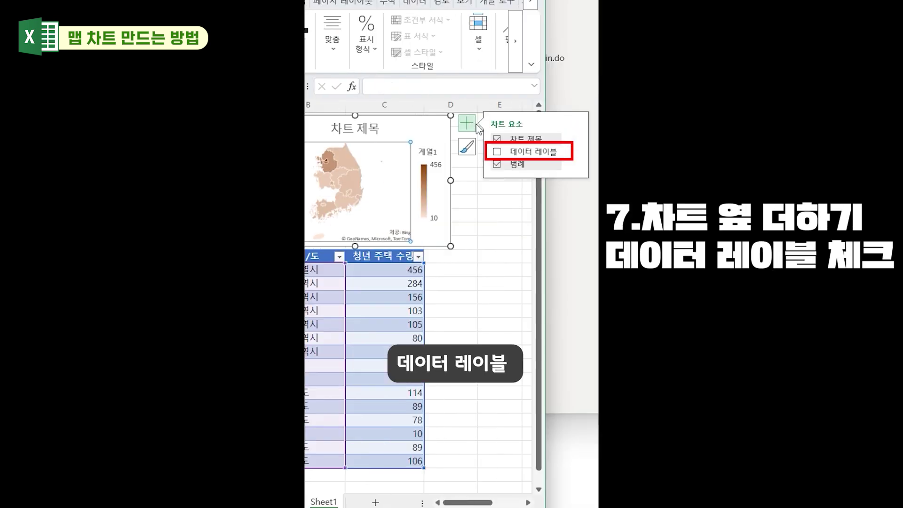
{"action": "left_click", "coordinate": [564, 151]}
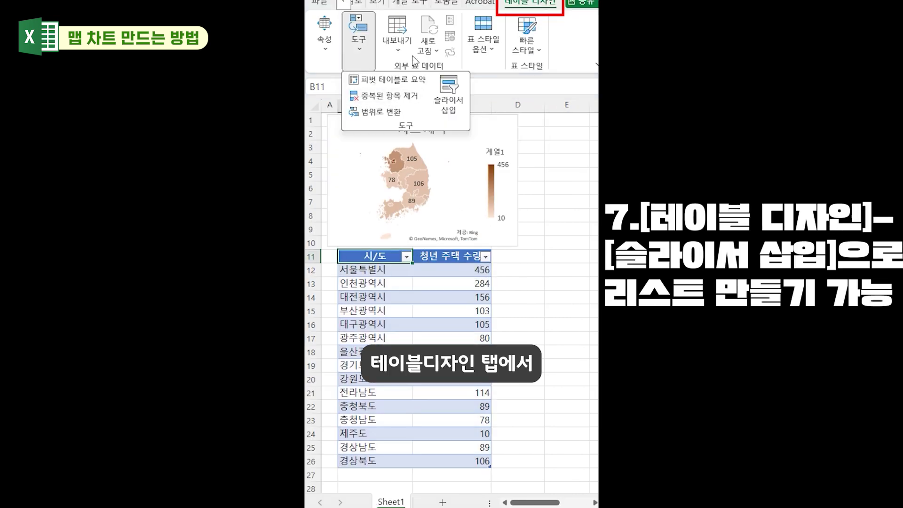
{"action": "left_click", "coordinate": [442, 107]}
{"action": "left_click", "coordinate": [396, 190]}
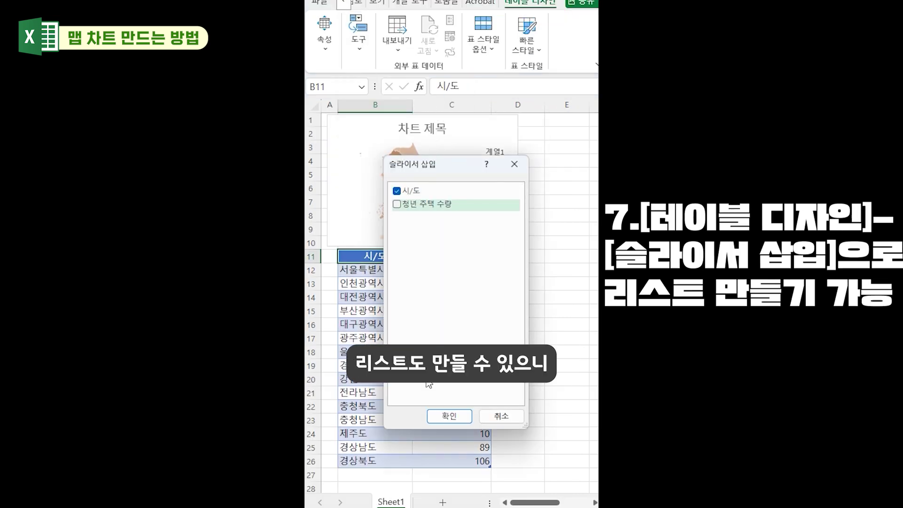
{"action": "left_click", "coordinate": [449, 416]}
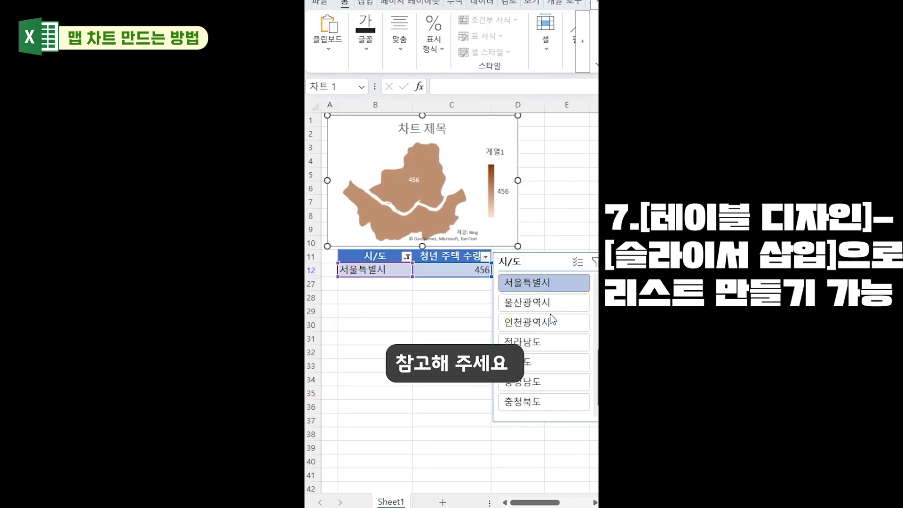
{"action": "left_click", "coordinate": [550, 305]}
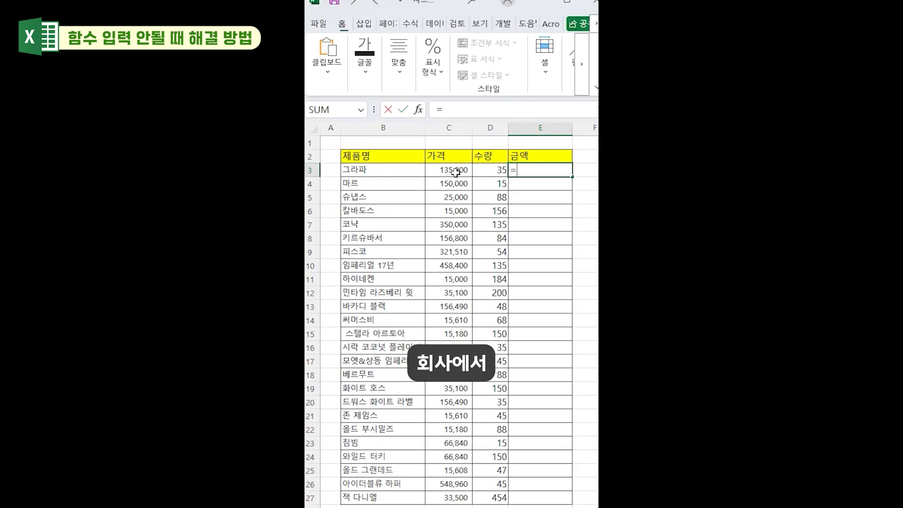
Enter the price-times-quantity formula in E3 and fill it down column E.
{"action": "left_click", "coordinate": [452, 170]}
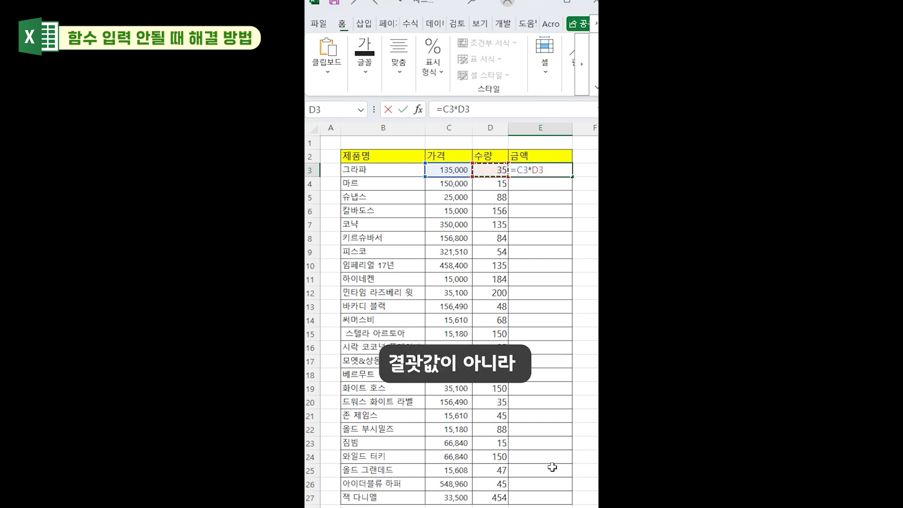
{"action": "key", "text": "Return"}
{"action": "left_click", "coordinate": [564, 170]}
{"action": "double_click", "coordinate": [572, 176]}
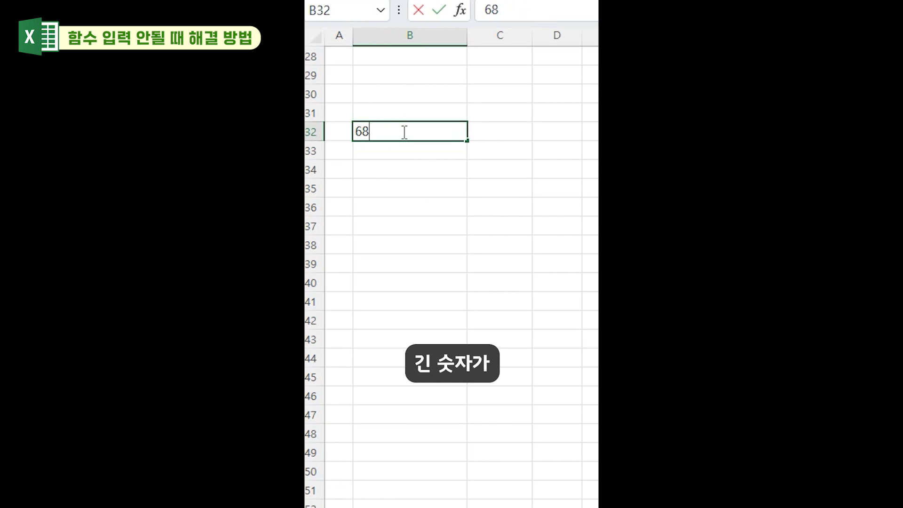
{"action": "type", "text": "0650145606506"}
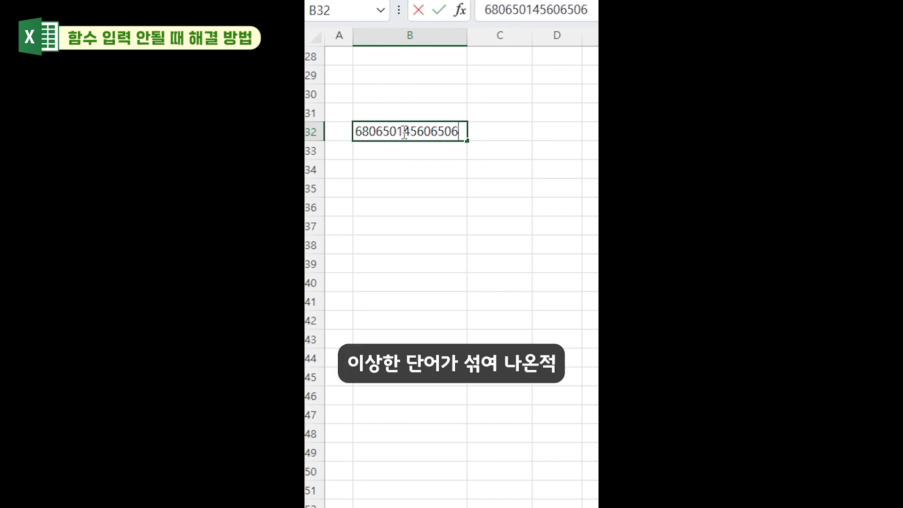
{"action": "type", "text": "005"}
{"action": "key", "text": "Return"}
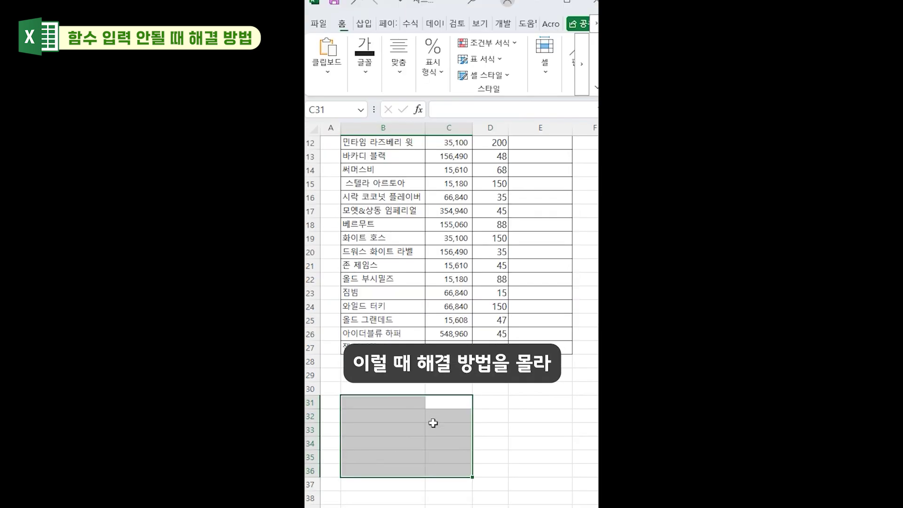
{"action": "scroll", "coordinate": [431, 418], "scroll_direction": "up", "scroll_amount": 5}
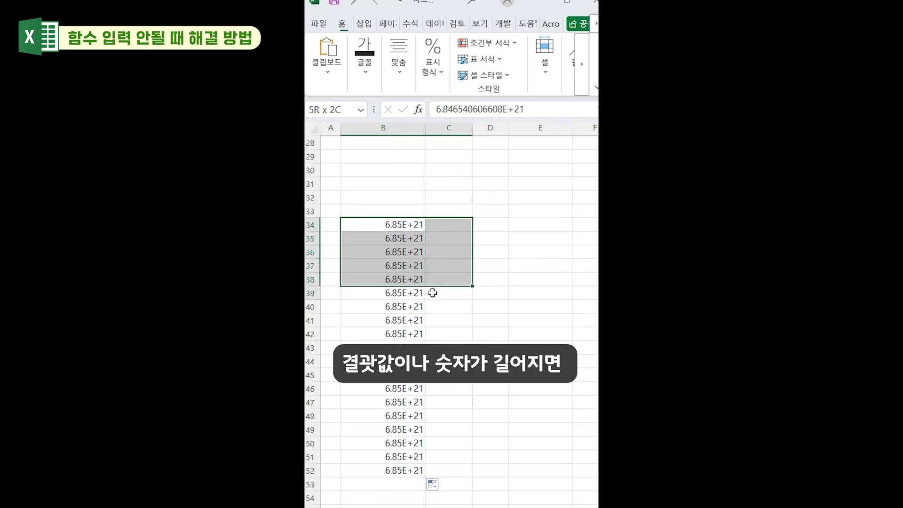
{"action": "left_click_drag", "start_coordinate": [428, 292], "coordinate": [423, 467]}
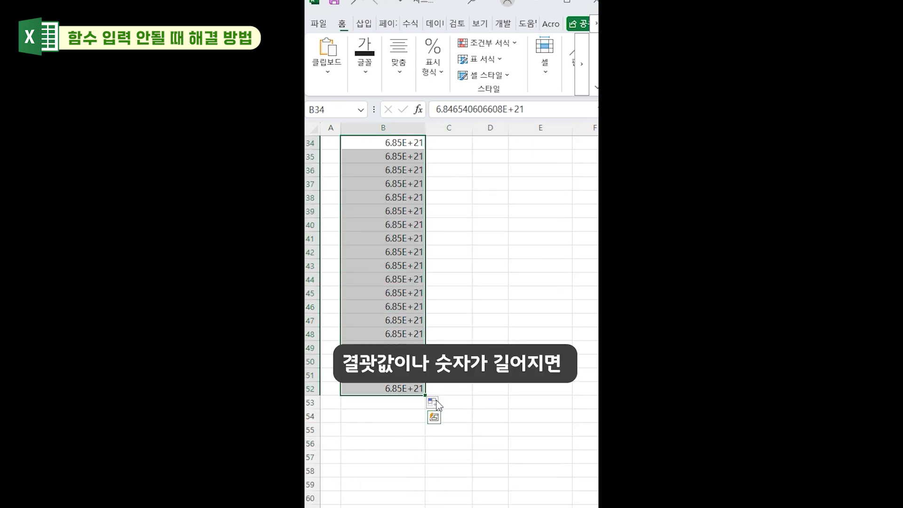
{"action": "scroll", "coordinate": [437, 400], "scroll_direction": "up", "scroll_amount": 1}
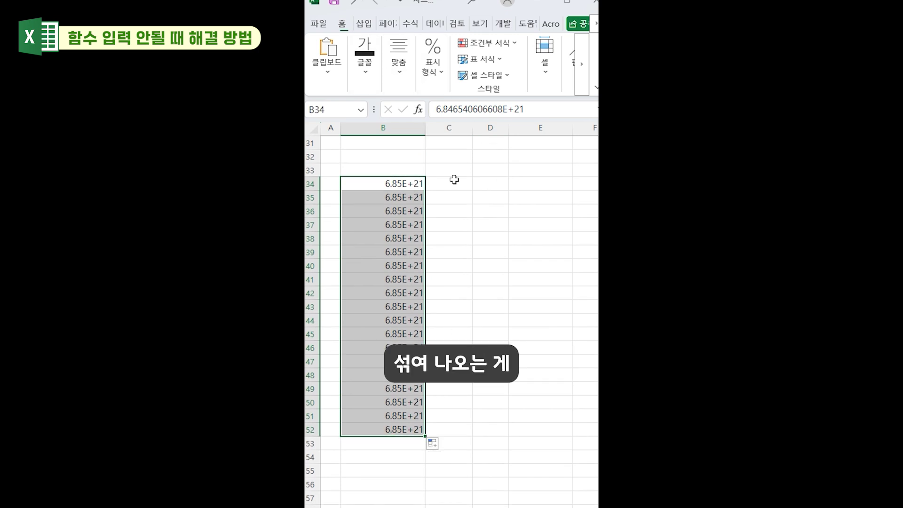
{"action": "left_click", "coordinate": [432, 59]}
{"action": "left_click", "coordinate": [506, 109]}
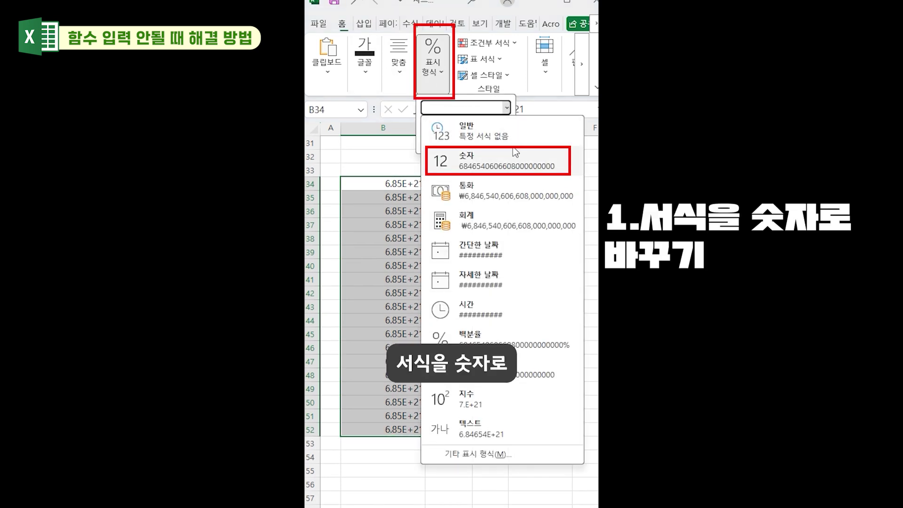
{"action": "left_click", "coordinate": [516, 165]}
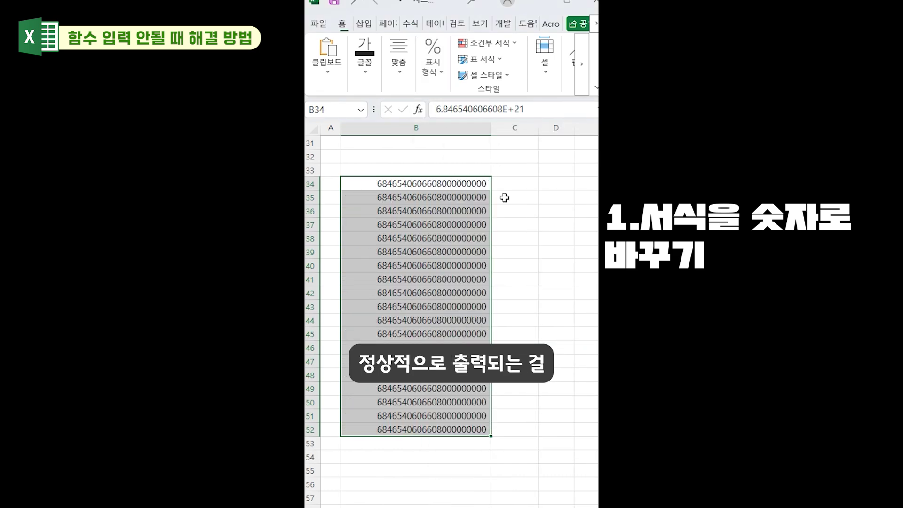
{"action": "left_click", "coordinate": [540, 375]}
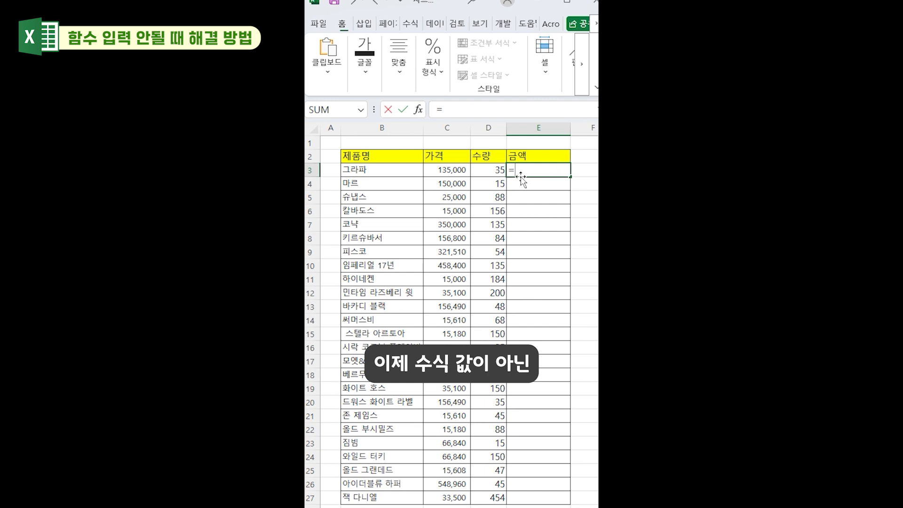
Enter =C3*D3 in E3, fill it down to E27, and set the cells to General.
{"action": "left_click", "coordinate": [447, 170]}
{"action": "type", "text": "*"}
{"action": "left_click", "coordinate": [486, 174]}
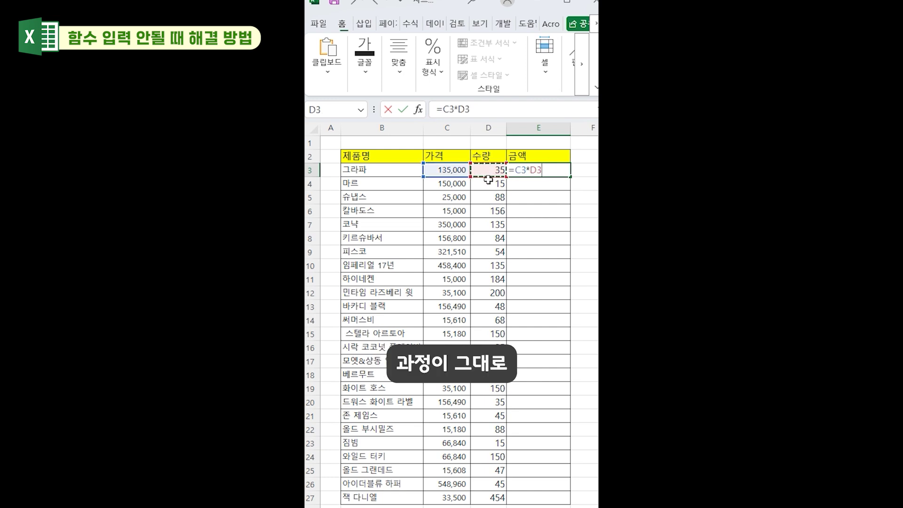
{"action": "key", "text": "Return"}
{"action": "left_click", "coordinate": [557, 170]}
{"action": "double_click", "coordinate": [570, 177]}
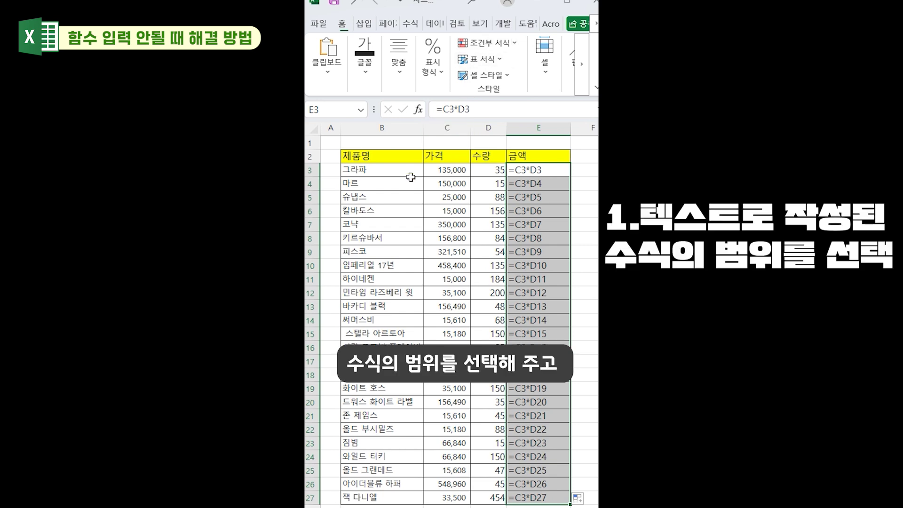
{"action": "left_click", "coordinate": [432, 57]}
{"action": "left_click", "coordinate": [506, 107]}
{"action": "left_click", "coordinate": [463, 127]}
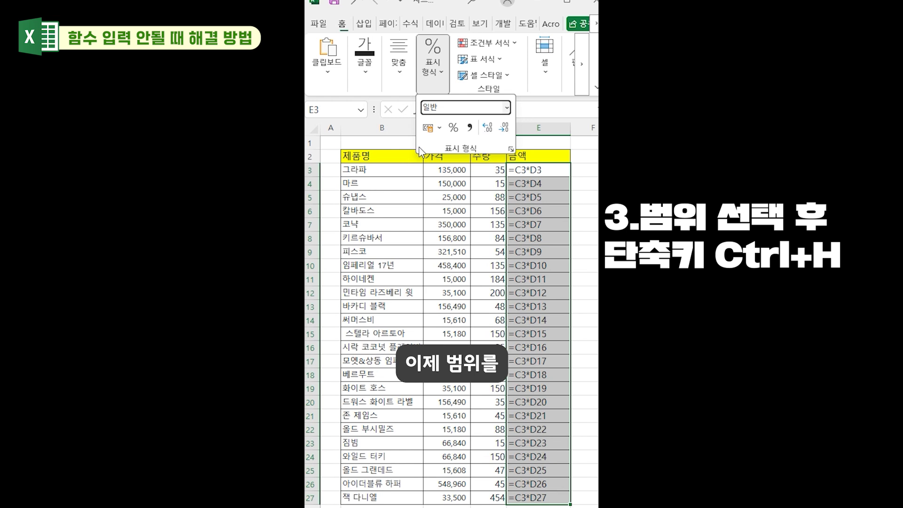
Replace = with = in all 25 formulas so amounts like 4,725,000 calculate, then start =SUM( in C20.
{"action": "key", "text": "ctrl+h"}
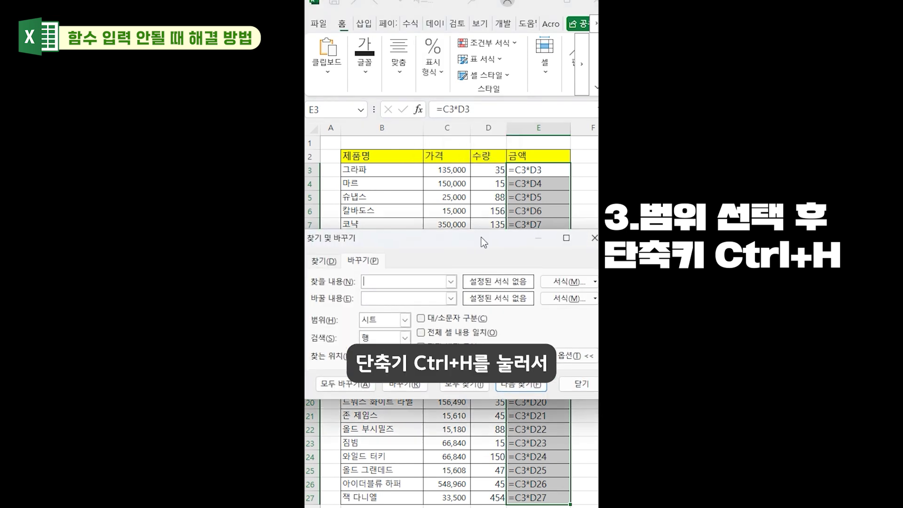
{"action": "left_click_drag", "start_coordinate": [481, 237], "coordinate": [490, 229]}
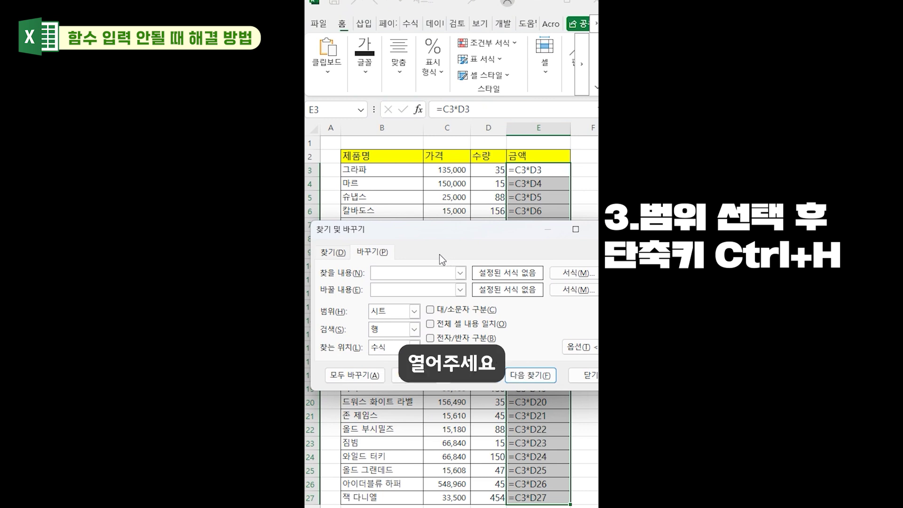
{"action": "type", "text": "="}
{"action": "left_click", "coordinate": [413, 290]}
{"action": "type", "text": "="}
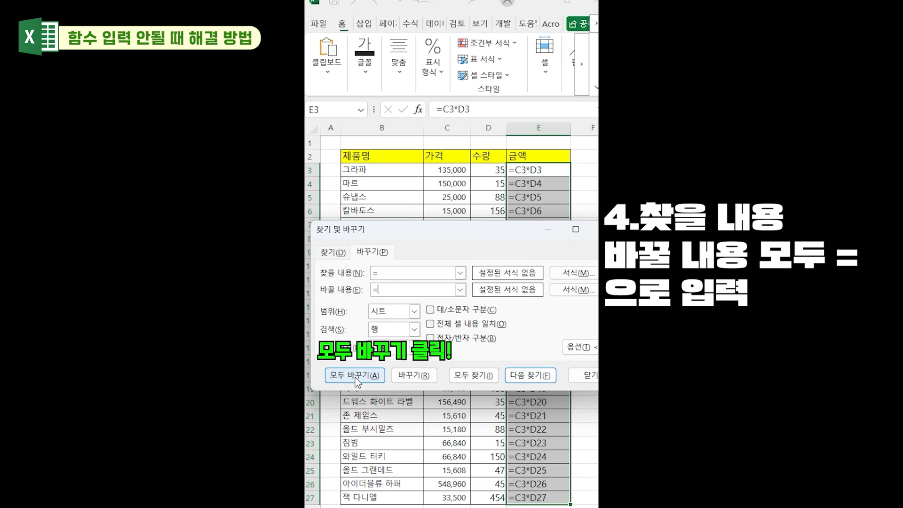
{"action": "left_click", "coordinate": [355, 376]}
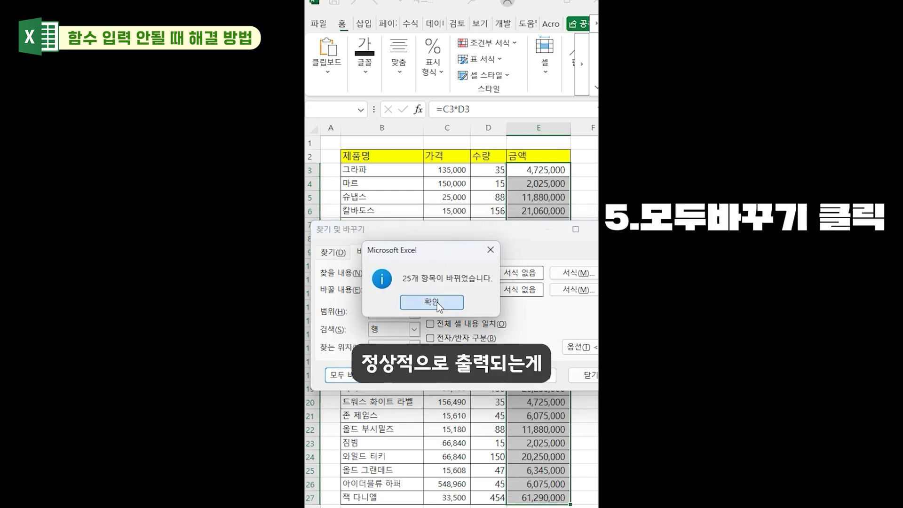
{"action": "left_click", "coordinate": [436, 302]}
{"action": "key", "text": "Escape"}
{"action": "left_click", "coordinate": [528, 452]}
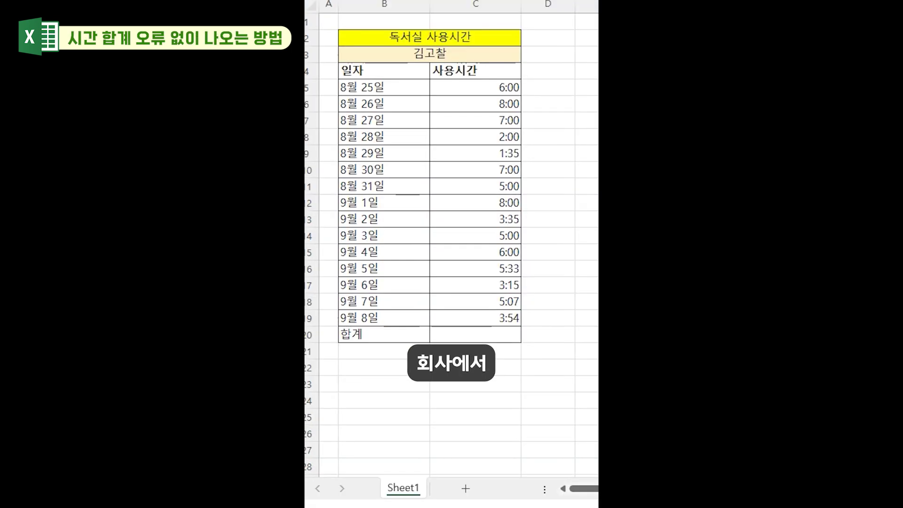
{"action": "left_click", "coordinate": [466, 334]}
{"action": "type", "text": "="}
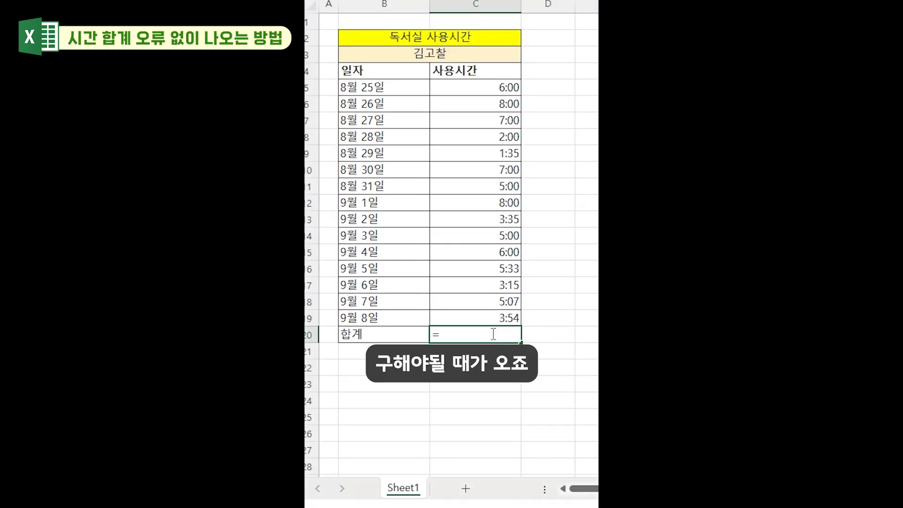
{"action": "type", "text": "sum("}
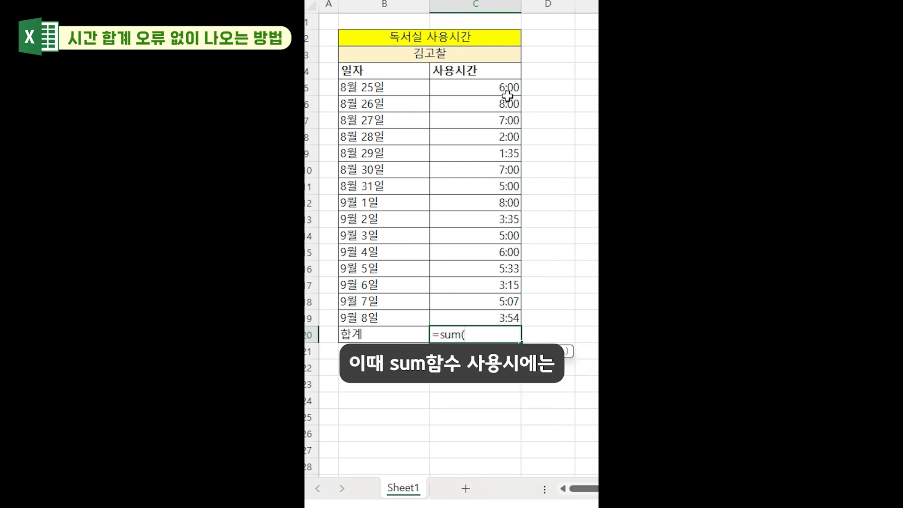
{"action": "left_click_drag", "start_coordinate": [508, 95], "coordinate": [488, 318]}
{"action": "key", "text": "Return"}
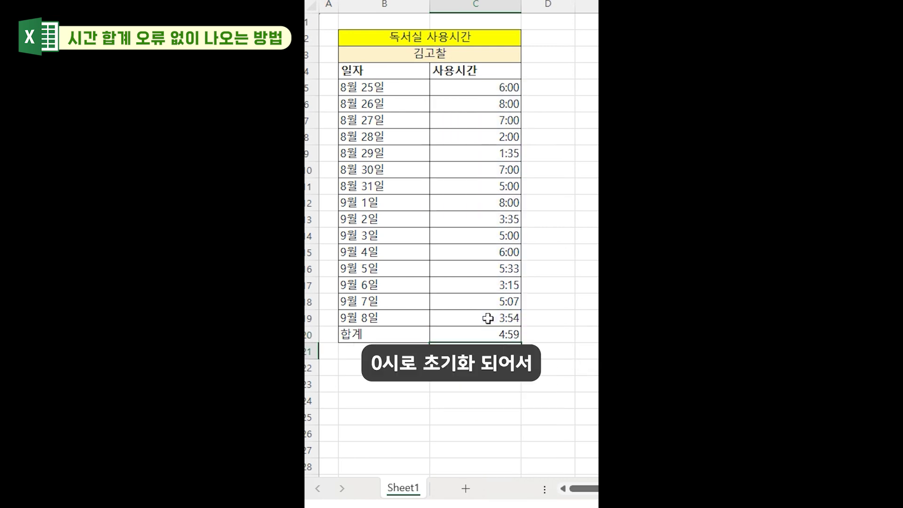
{"action": "left_click", "coordinate": [469, 337]}
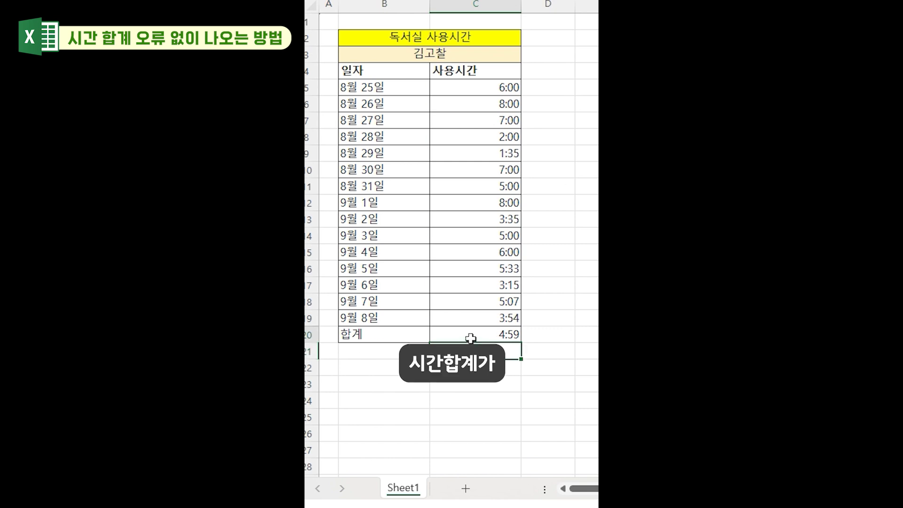
{"action": "key", "text": "Return"}
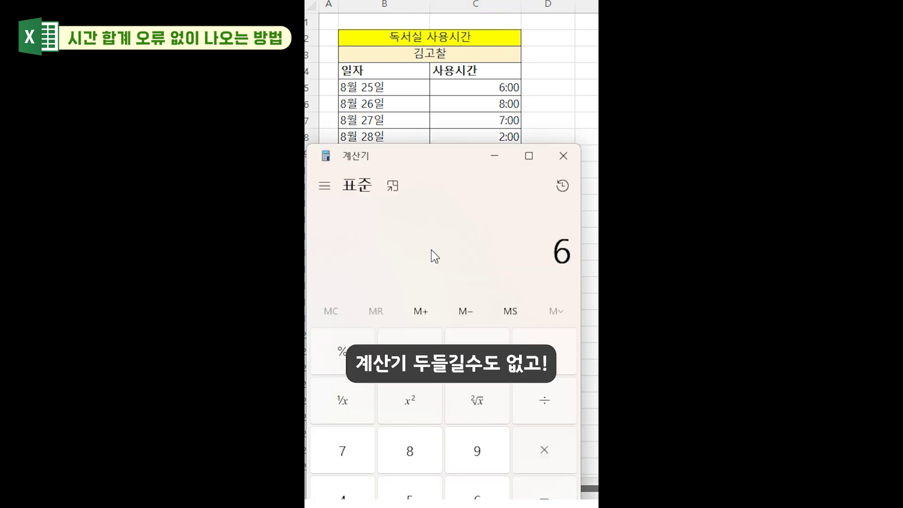
{"action": "key", "text": "plus"}
{"action": "key", "text": "8"}
{"action": "key", "text": "Return"}
{"action": "key", "text": "plus"}
{"action": "key", "text": "7"}
{"action": "key", "text": "Return"}
{"action": "key", "text": "plus"}
{"action": "key", "text": "2"}
{"action": "key", "text": "Return"}
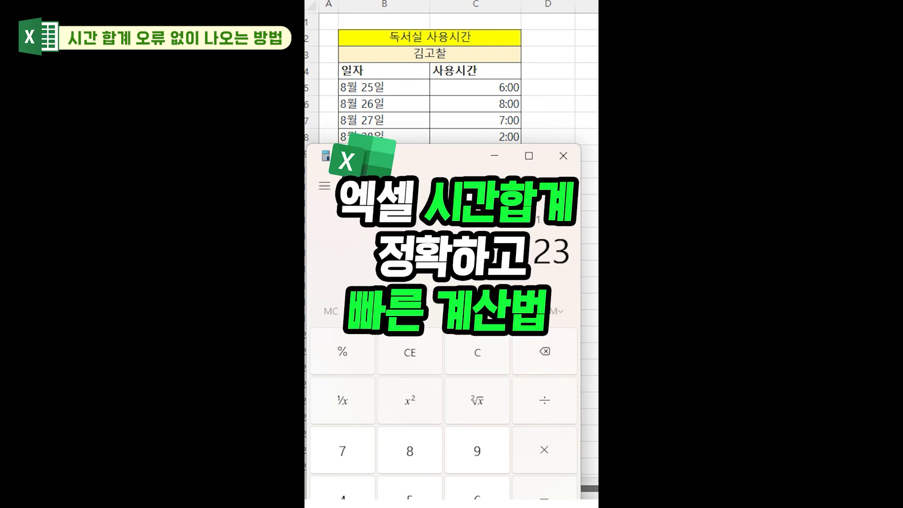
{"action": "left_click", "coordinate": [566, 150]}
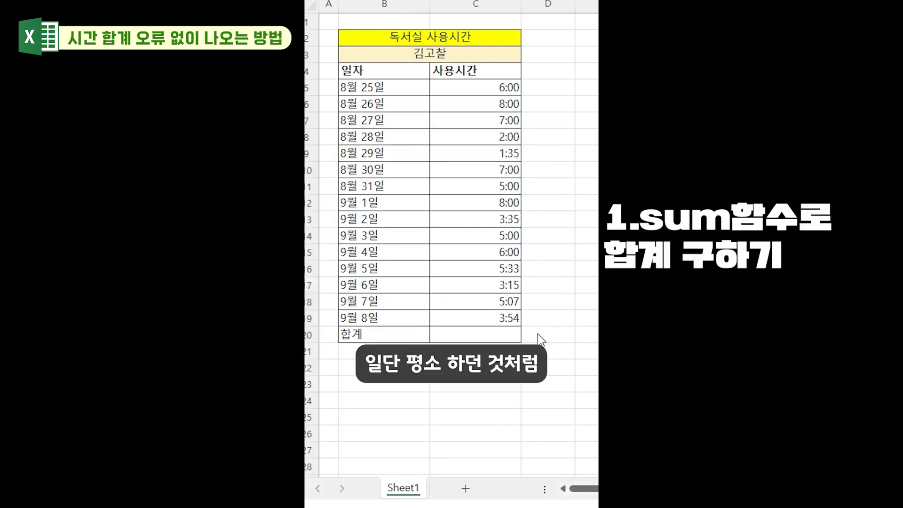
Enter =SUM(C5:C19) in the 합계 cell C20.
{"action": "left_click", "coordinate": [493, 333]}
{"action": "type", "text": "=sum("}
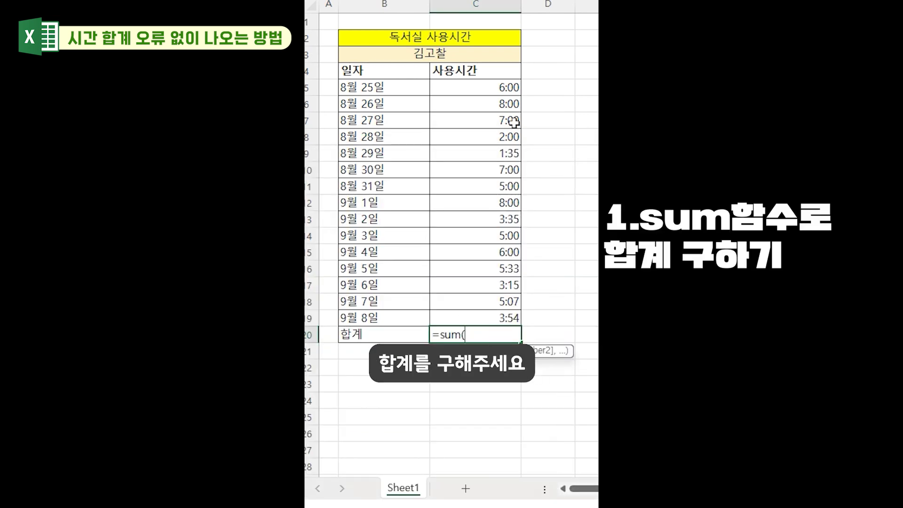
{"action": "left_click_drag", "start_coordinate": [465, 88], "coordinate": [453, 320]}
{"action": "key", "text": "Return"}
Change C20's custom format from h:mm to [h]:mm so it shows 76:59.
{"action": "left_click", "coordinate": [470, 336]}
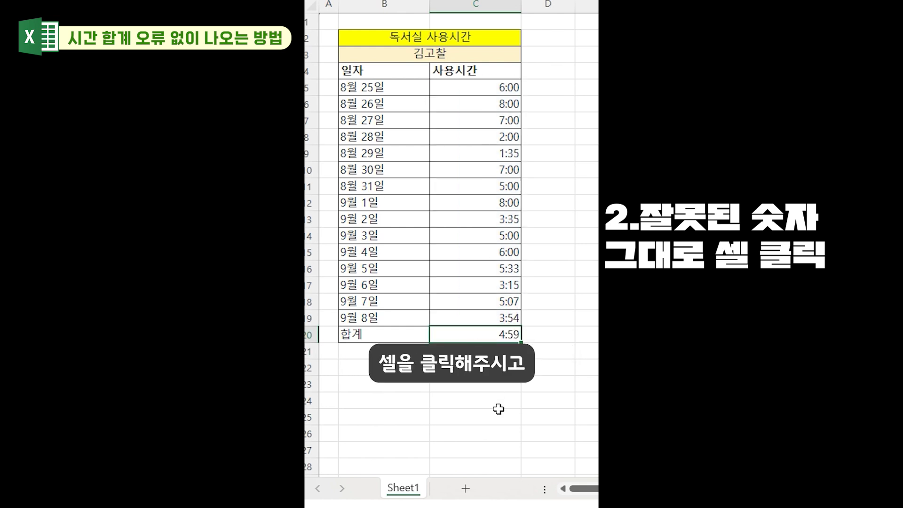
{"action": "key", "text": "ctrl+1"}
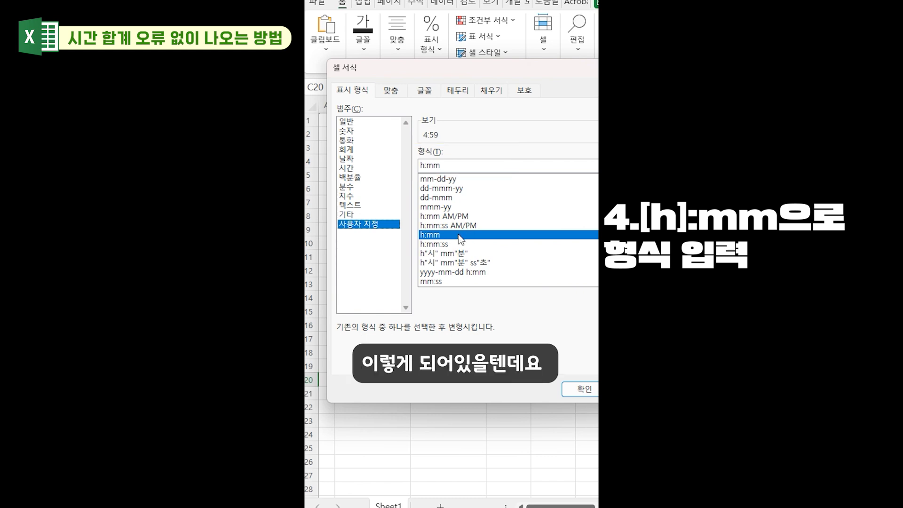
{"action": "left_click", "coordinate": [426, 164]}
{"action": "key", "text": "Left"}
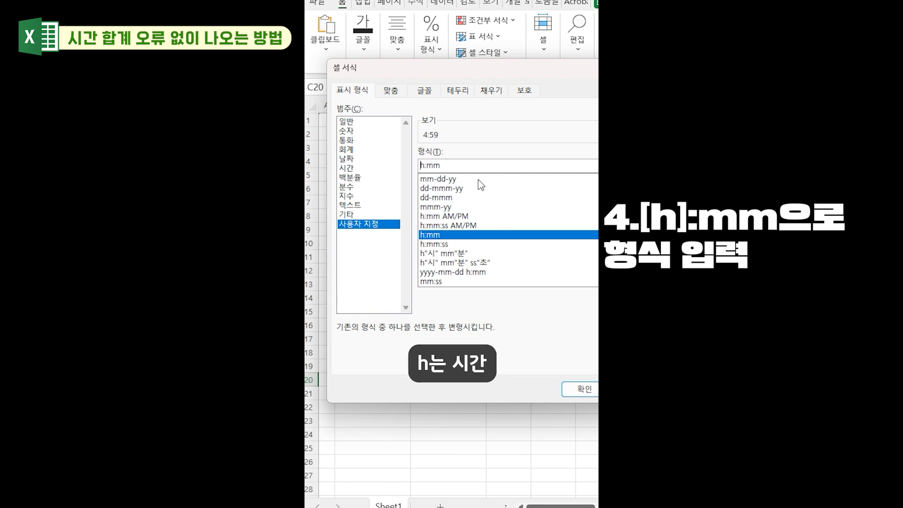
{"action": "type", "text": "[h]"}
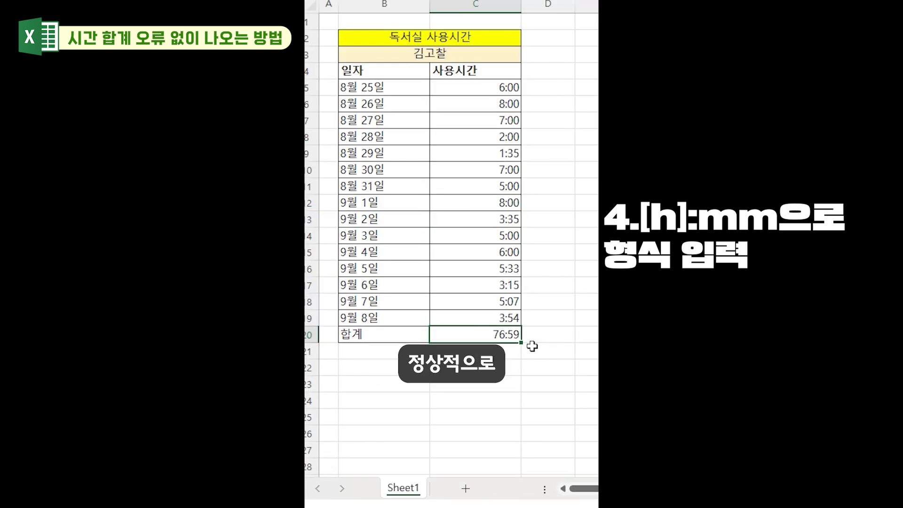
{"action": "left_click", "coordinate": [531, 351]}
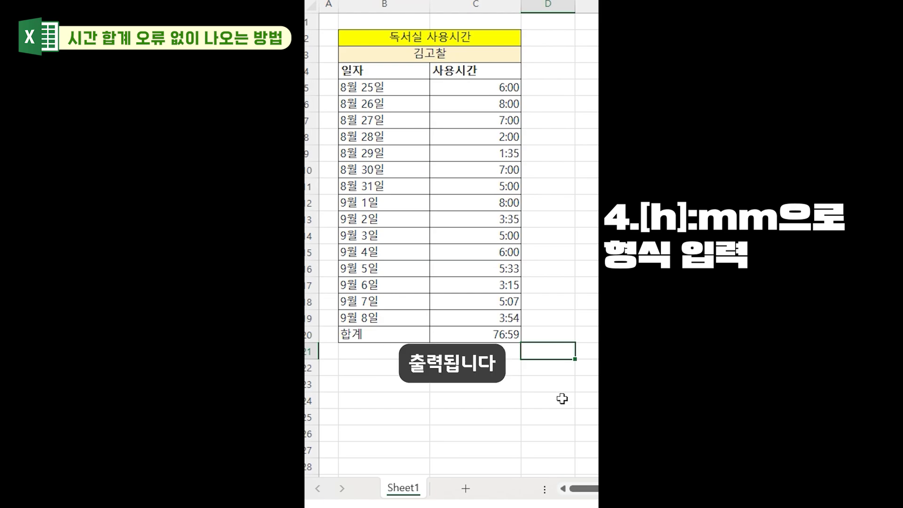